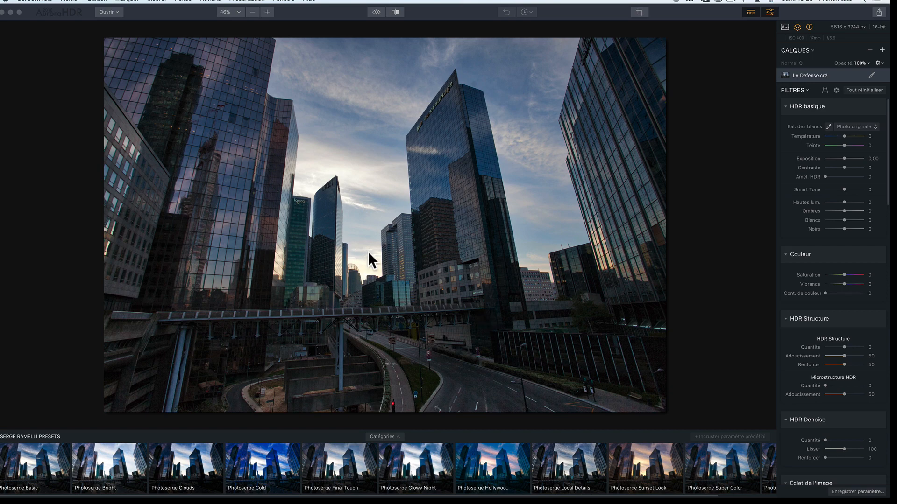
Step: Check the plug-in installation status for Adobe Photoshop, Lightroom and the other host programs, and close the dialog
left_click(35, 115)
left_click(40, 2)
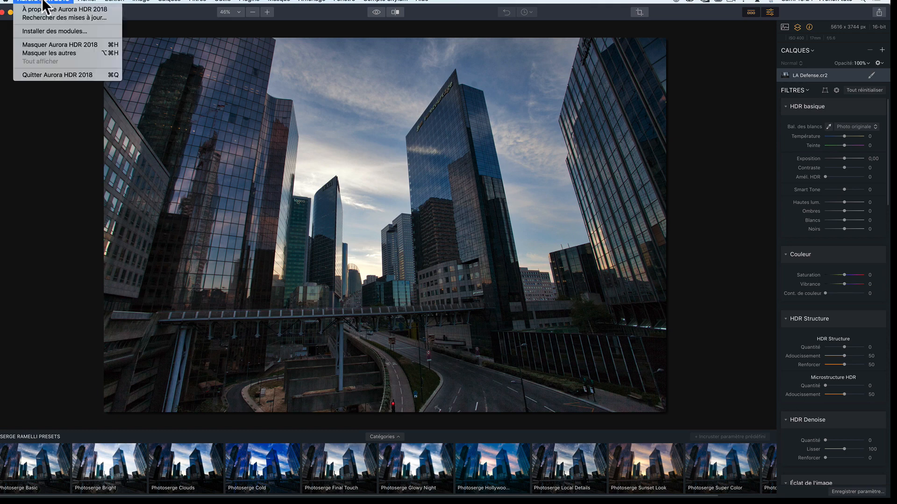
left_click(77, 31)
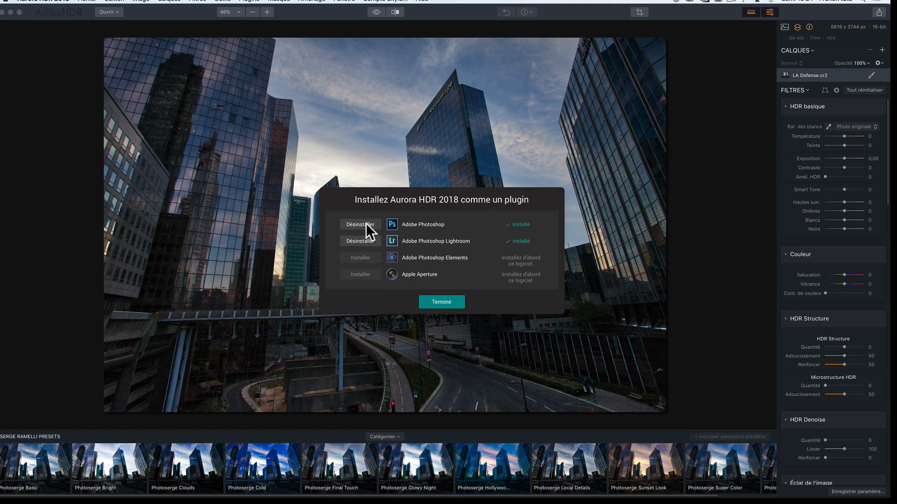
left_click(440, 302)
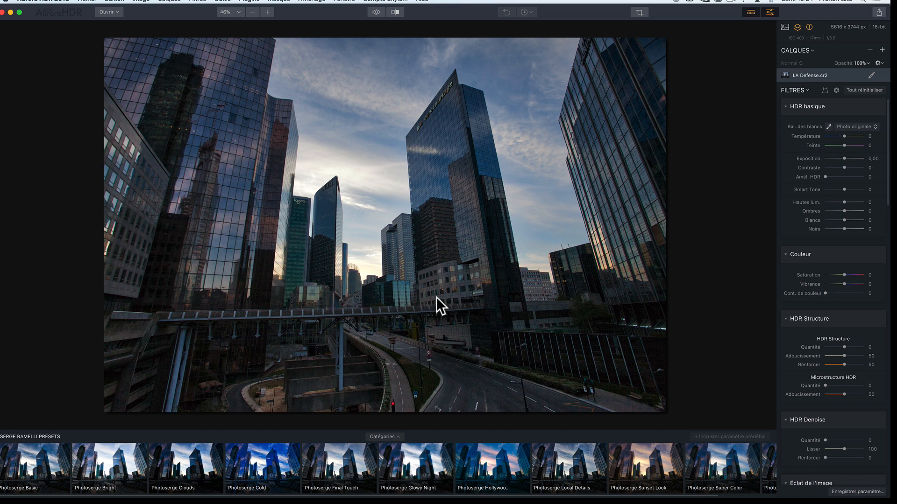
Step: Switch to Lightroom and select the three bracketed exposures Alexander 3.dng, Alexander 3-3.dng and Alexander 3-4.dng
key("super+Tab")
left_click(417, 245)
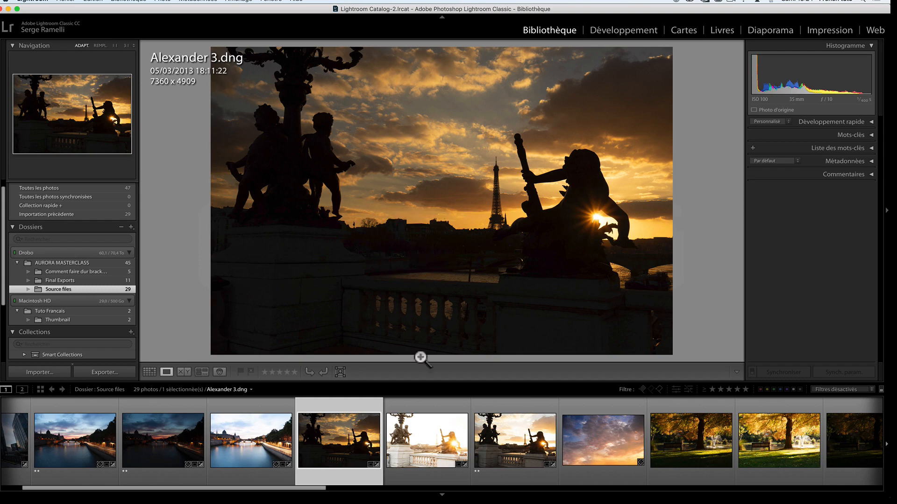
left_click(413, 407)
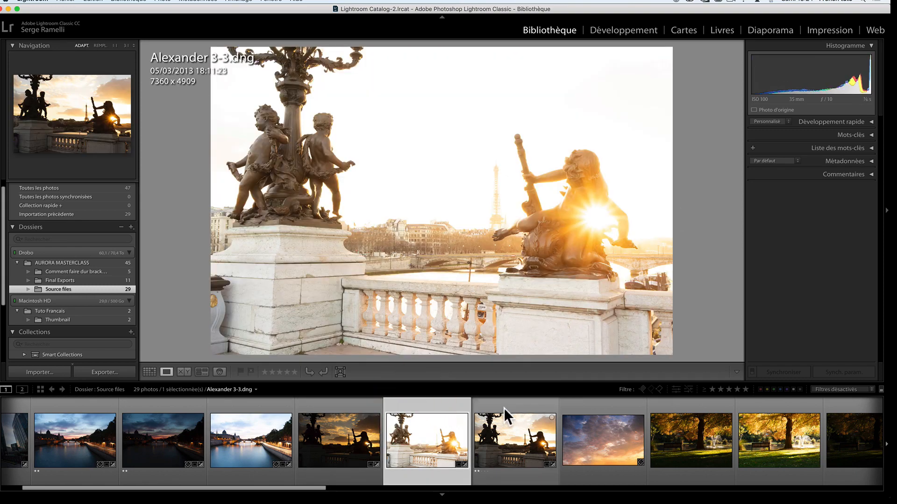
left_click(502, 407)
left_click(358, 407)
left_click(502, 410, "shift")
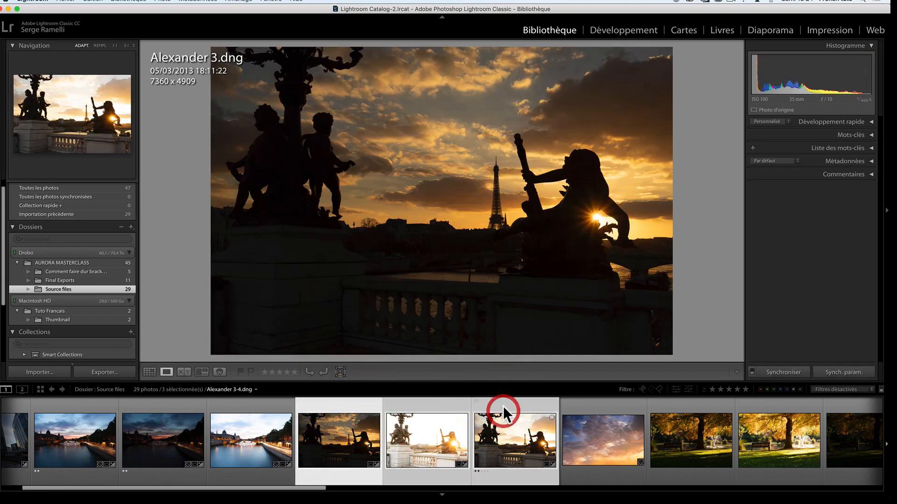
Step: Export the selected source files to Aurora HDR 2018 and create the HDR image with alignment enabled
right_click(509, 434)
mouse_move(532, 446)
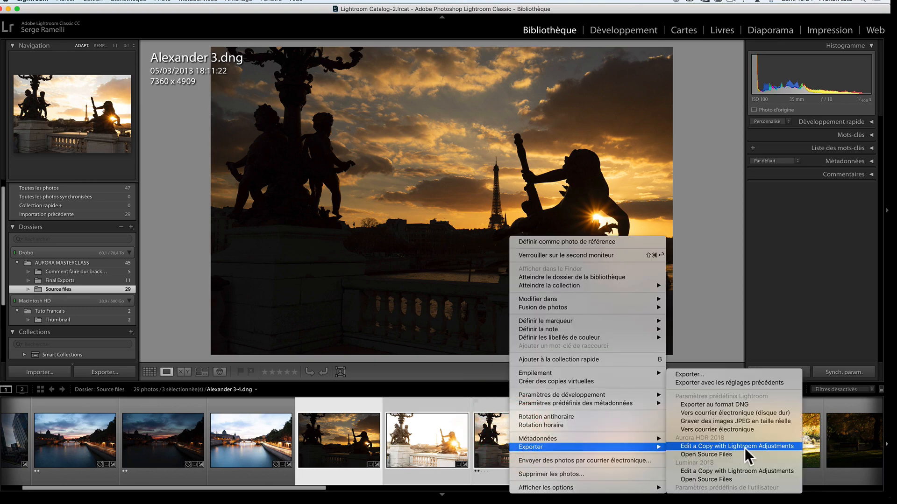
left_click(721, 452)
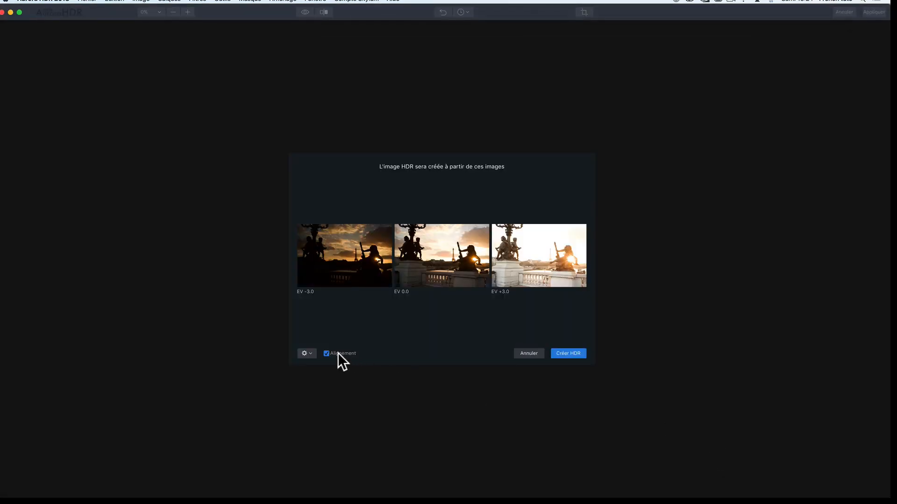
left_click(571, 351)
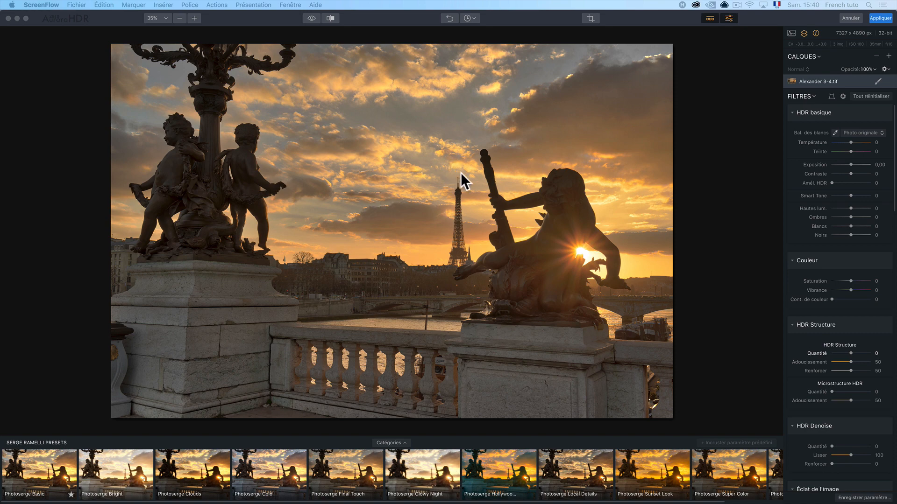
Step: Hide and show the preset strip and view the preset categories without choosing another one
left_click(534, 25)
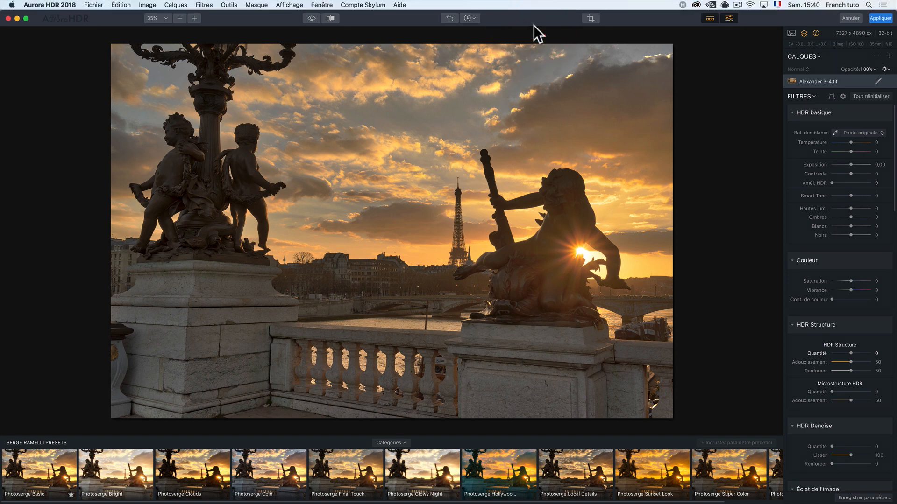
left_click(709, 21)
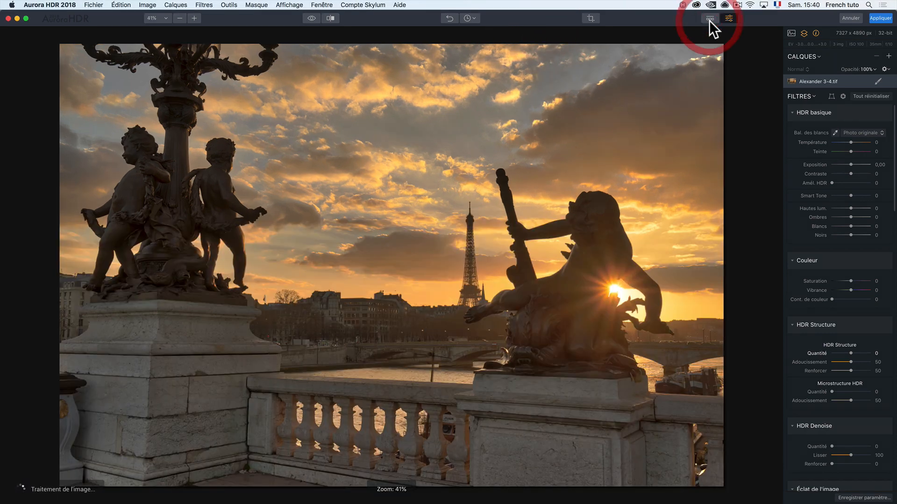
left_click(710, 20)
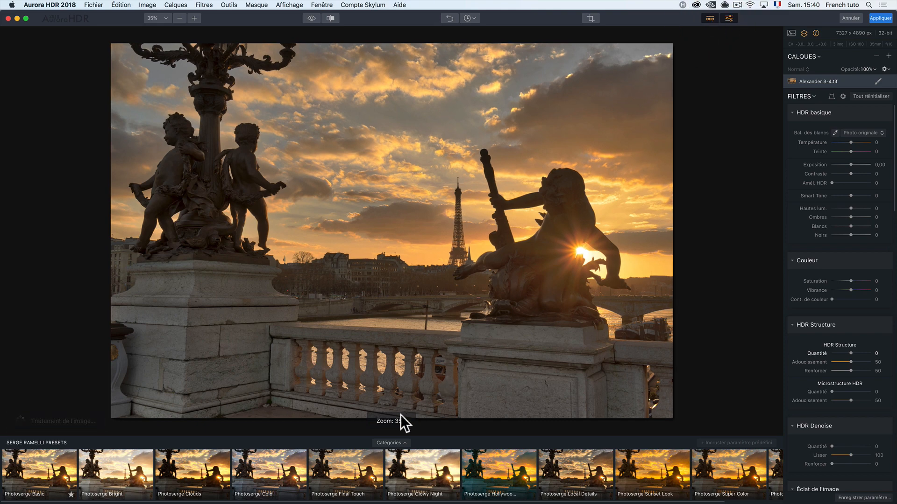
left_click(394, 443)
left_click(391, 343)
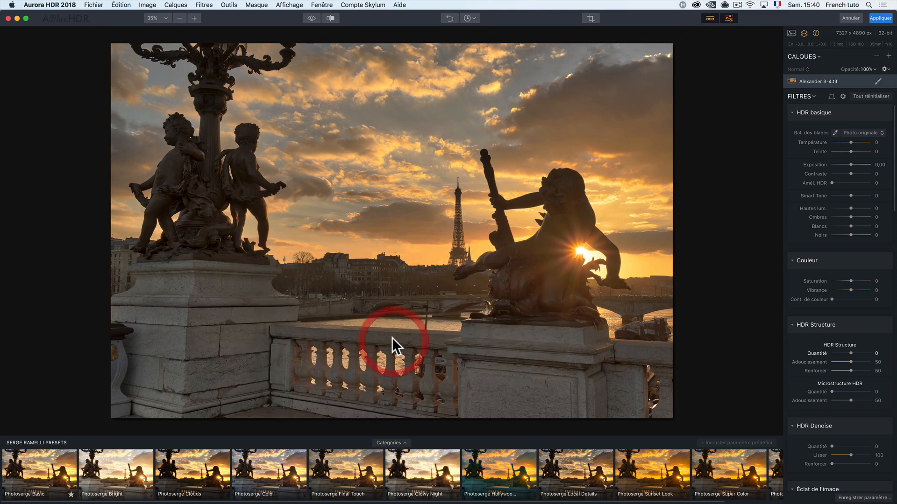
Step: Apply the Photoserge Basic preset and adjust the white balance to Température -7 and Teinte 26
left_click(41, 462)
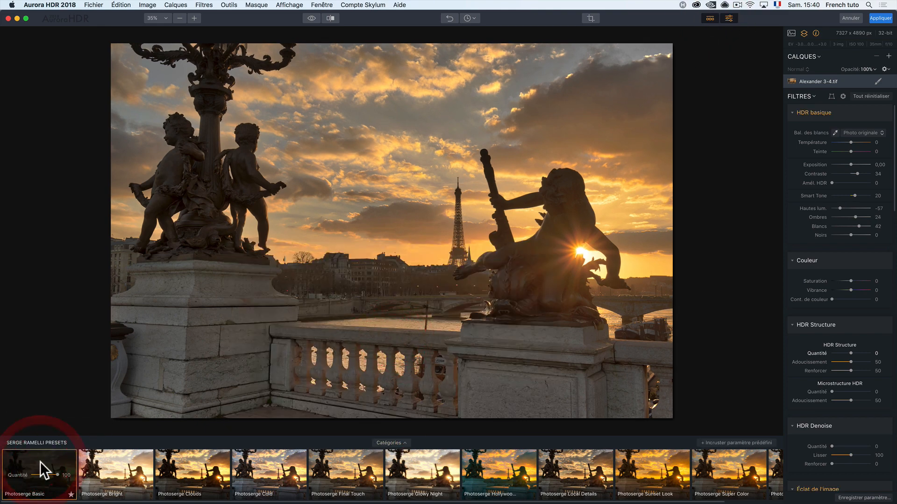
left_click(40, 462)
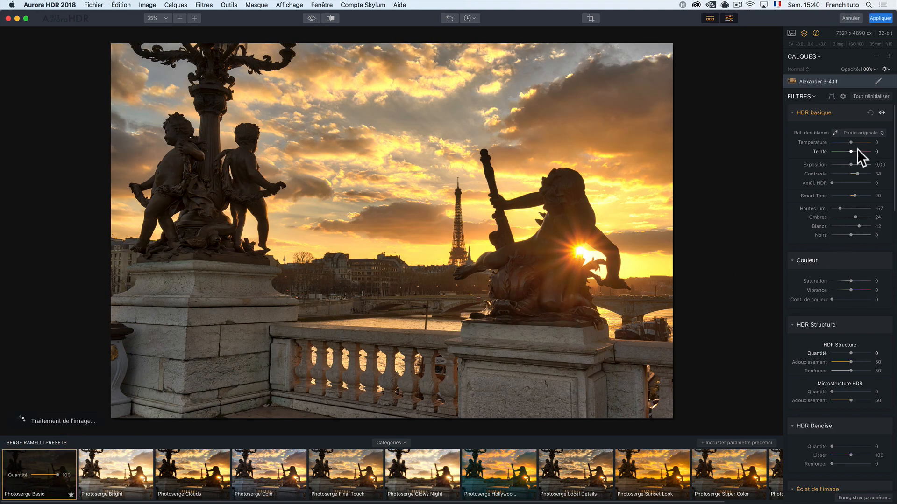
left_click_drag(851, 151, 849, 144)
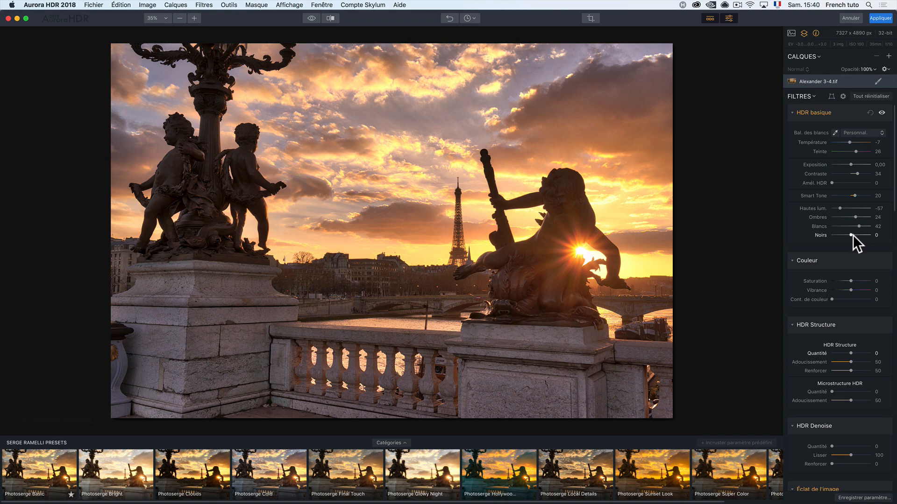
Step: In the HDR basique filter, set Noirs to -27, Blancs to 8, Hautes lum. to -33 and Smart Tone to 44
left_click_drag(851, 235, 846, 235)
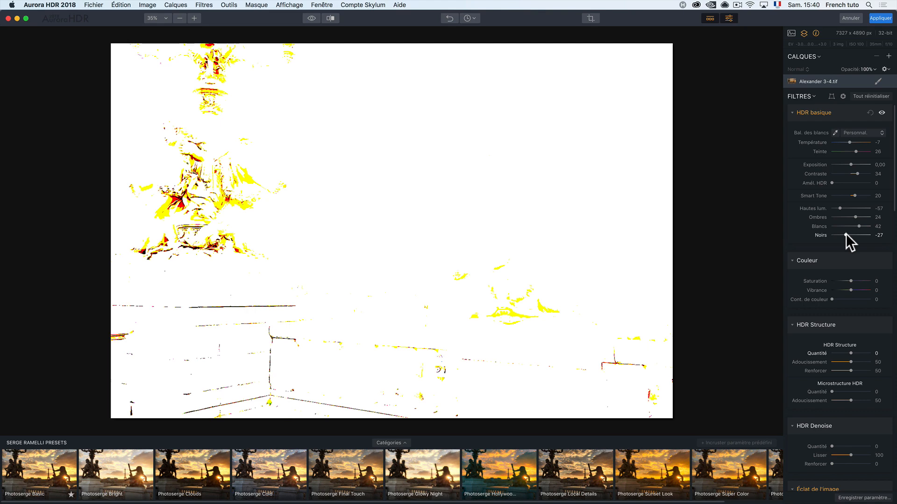
left_click(846, 234)
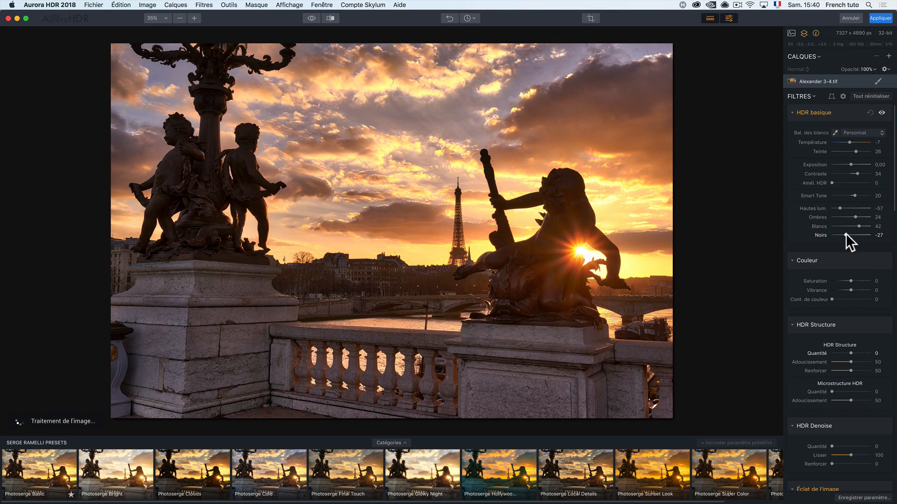
left_click_drag(858, 226, 850, 226)
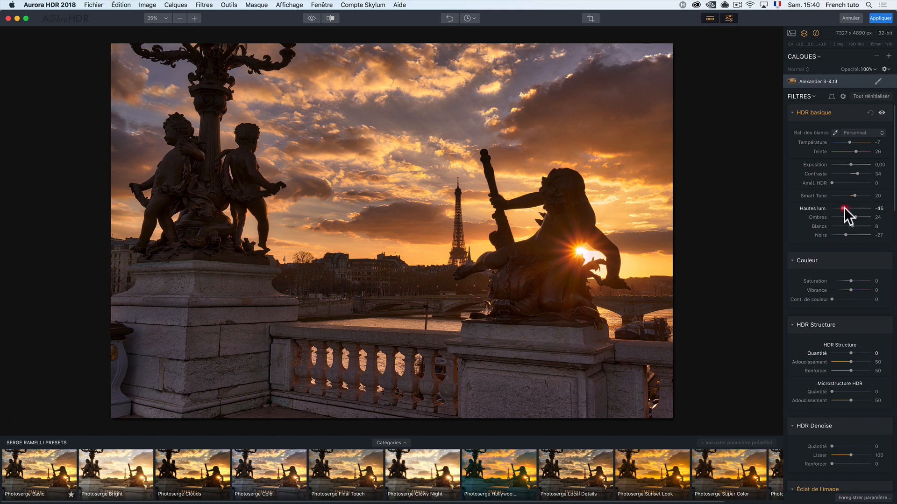
left_click_drag(844, 208, 856, 194)
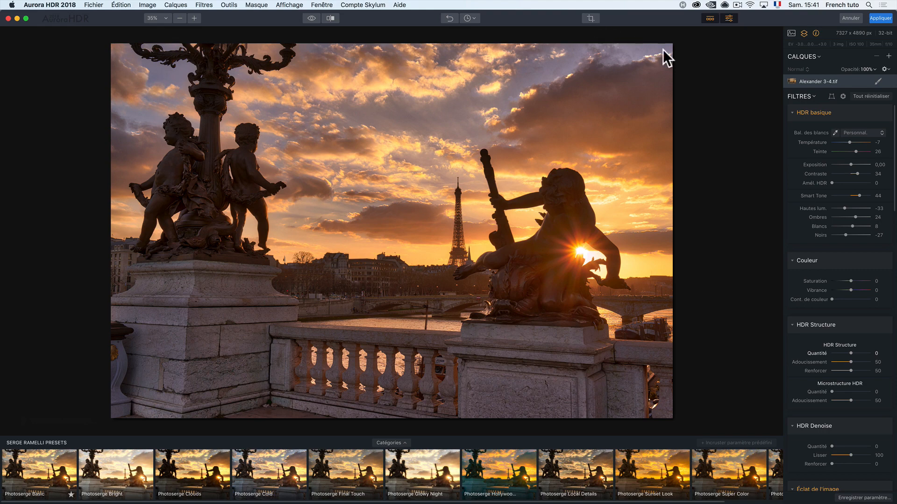
Step: Add a new adjustment layer above the photo and apply the Photoserge Local Details preset to it
left_click(888, 56)
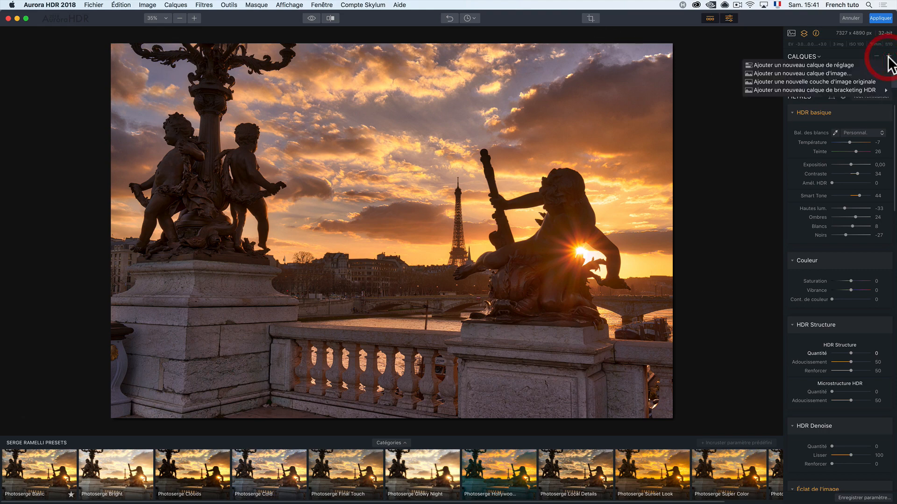
left_click(834, 67)
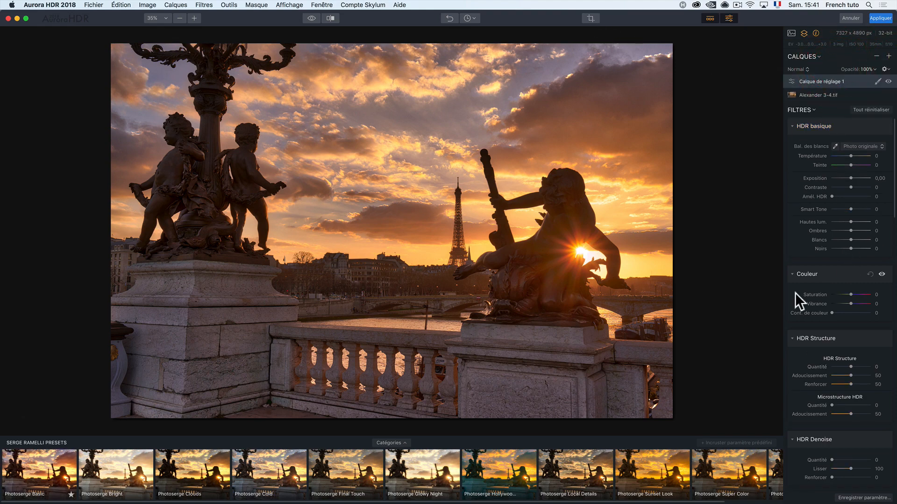
left_click(575, 473)
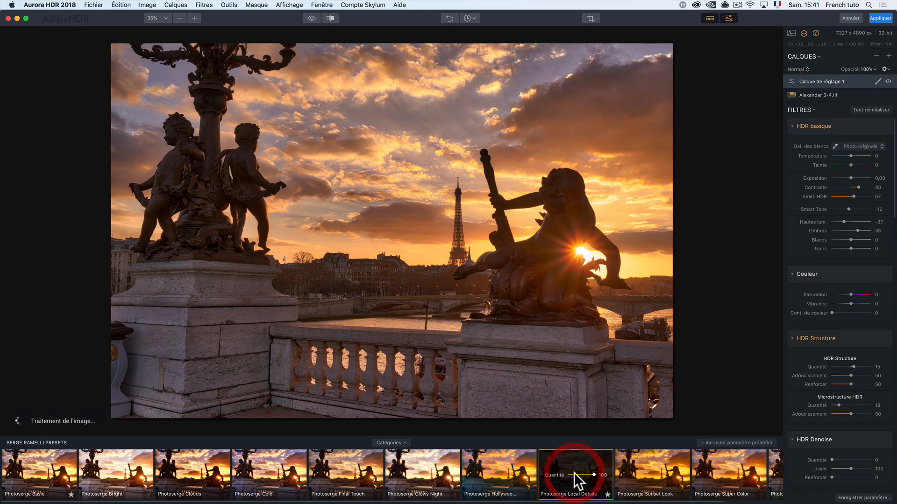
left_click(575, 469)
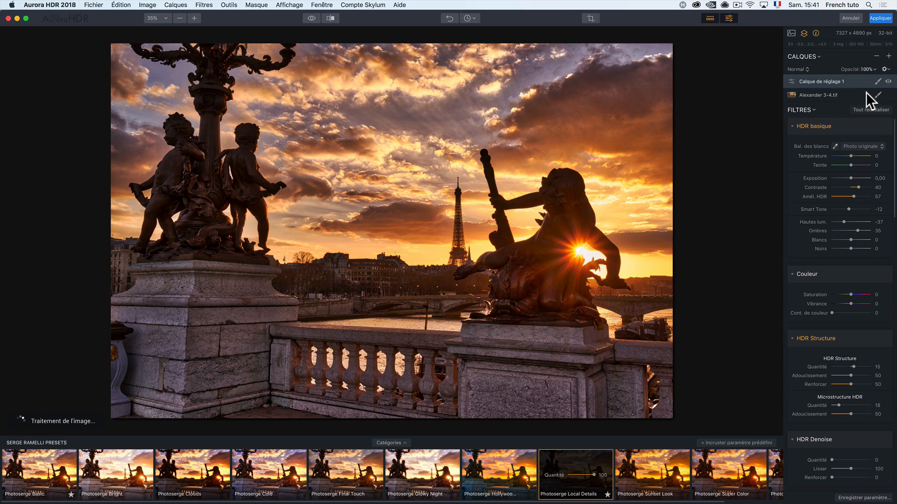
Step: Brush a mask on the adjustment layer so its effect covers only the statues on both sides, and preview the layer's effect
left_click(878, 82)
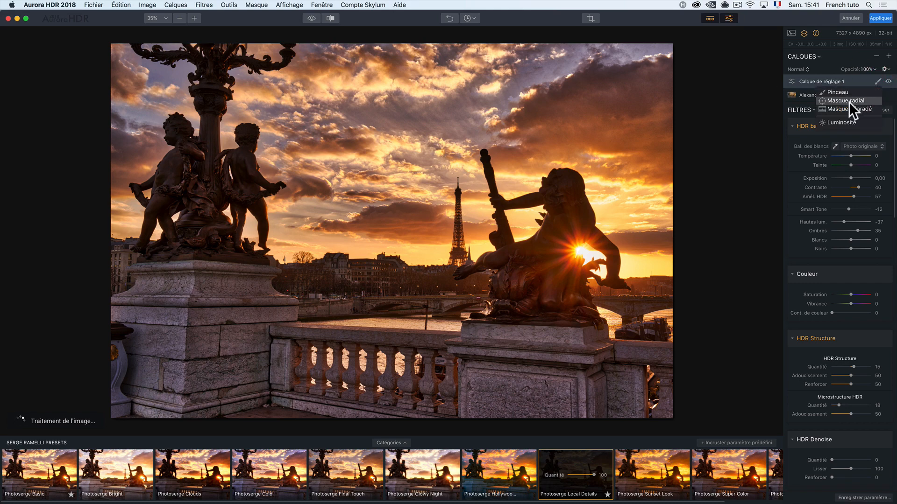
left_click(836, 92)
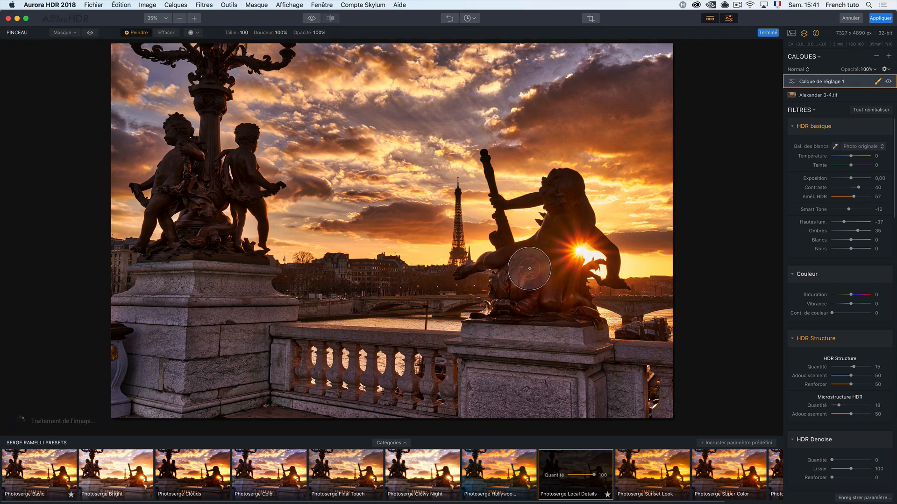
left_click_drag(556, 311, 552, 309)
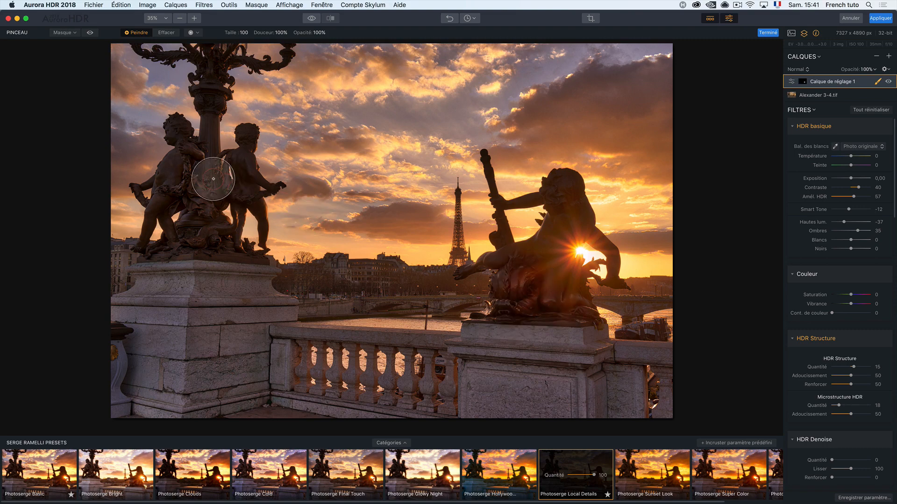
mouse_move(213, 179)
left_mouse_down()
mouse_move(195, 249)
mouse_move(201, 173)
mouse_move(242, 193)
mouse_move(246, 162)
mouse_move(199, 185)
mouse_move(203, 240)
mouse_move(195, 177)
mouse_move(224, 174)
mouse_move(212, 200)
left_mouse_up()
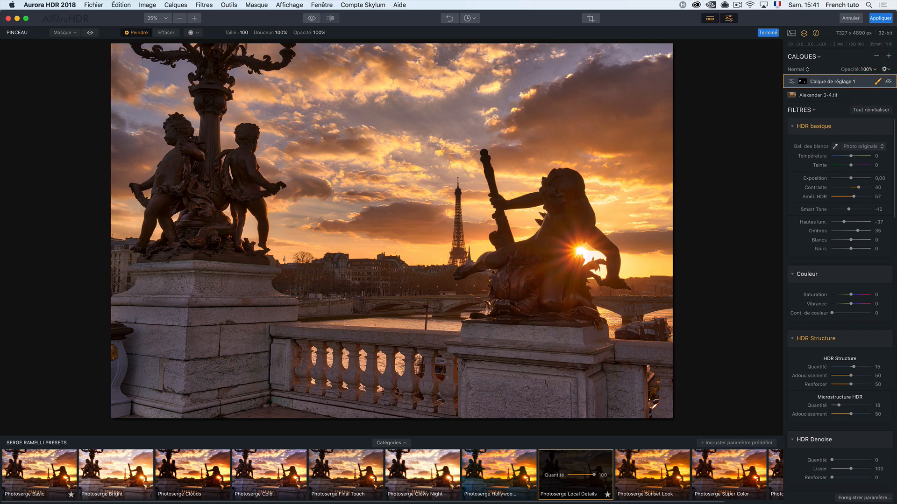
left_click(888, 81)
Step: Add a second adjustment layer on top of the masked one
left_click(888, 56)
left_click(762, 105)
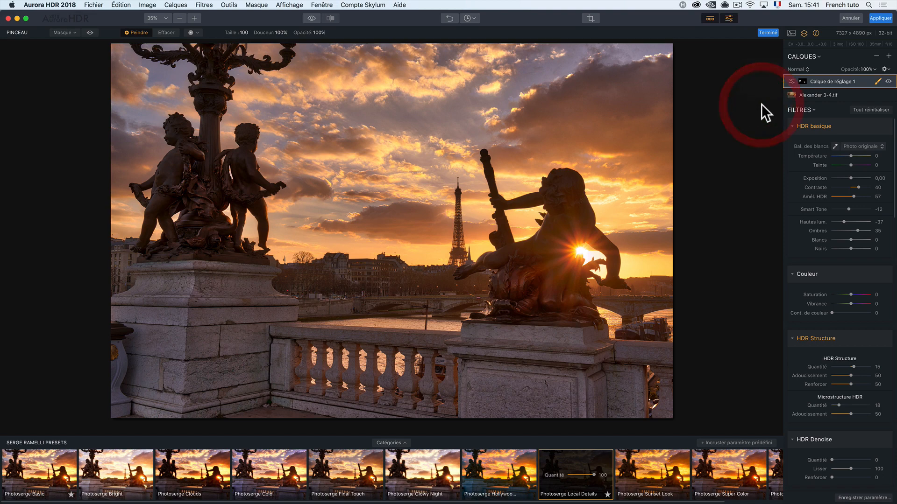
left_click(888, 56)
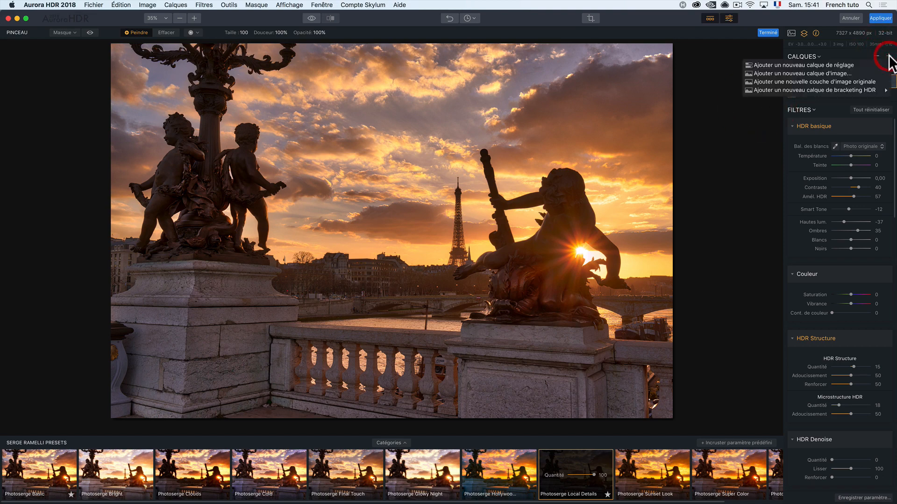
left_click(853, 64)
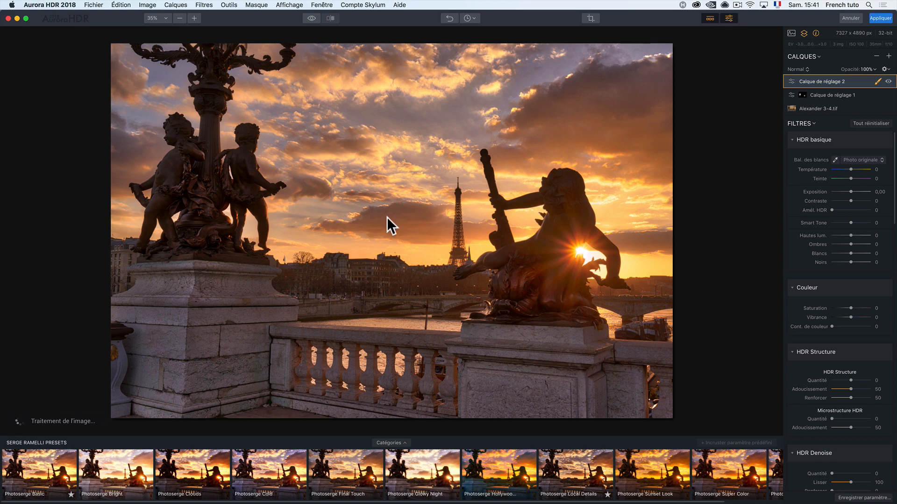
Step: Save the project as Alexander 3 in the Bureau folder
key("super+s")
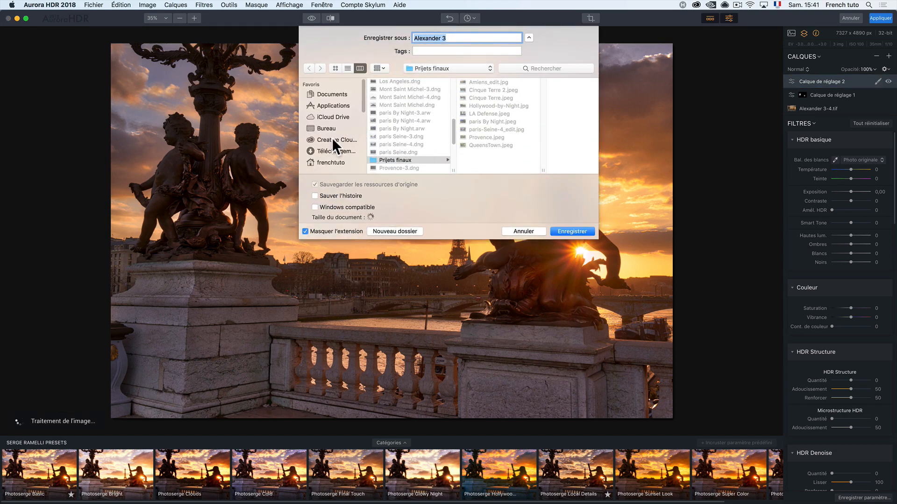
left_click(329, 129)
left_click(581, 228)
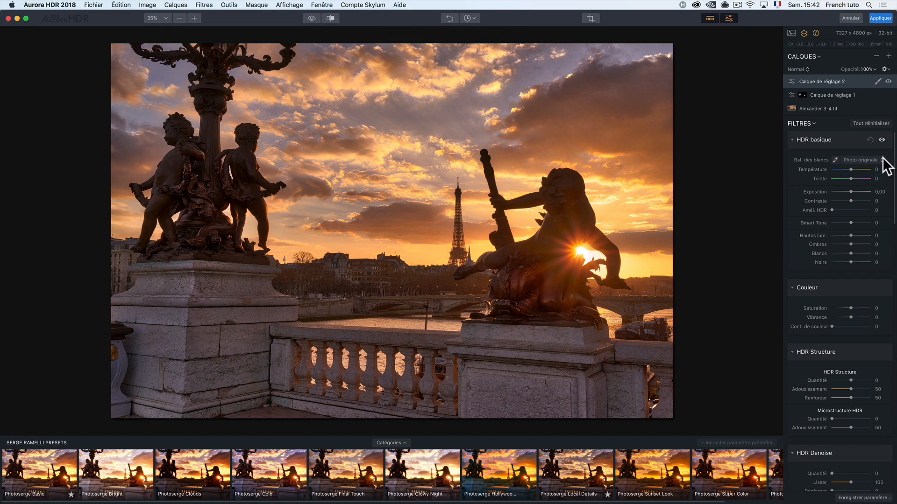
Step: Check the sky at 100% zoom and add a third adjustment layer on top of the layer stack
left_click(720, 137)
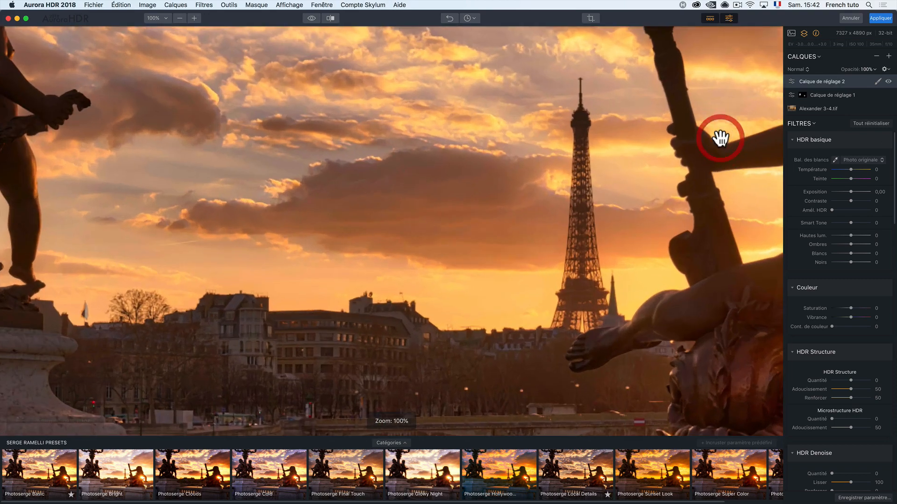
left_click(515, 165)
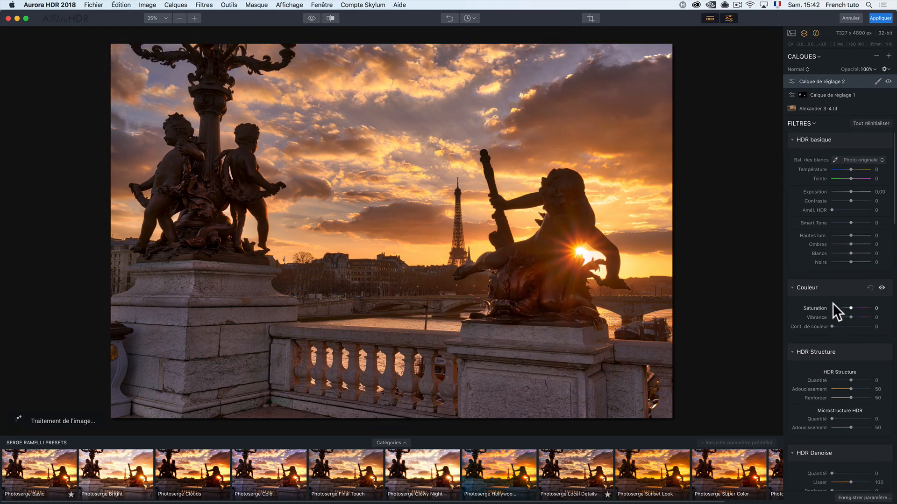
left_click(889, 57)
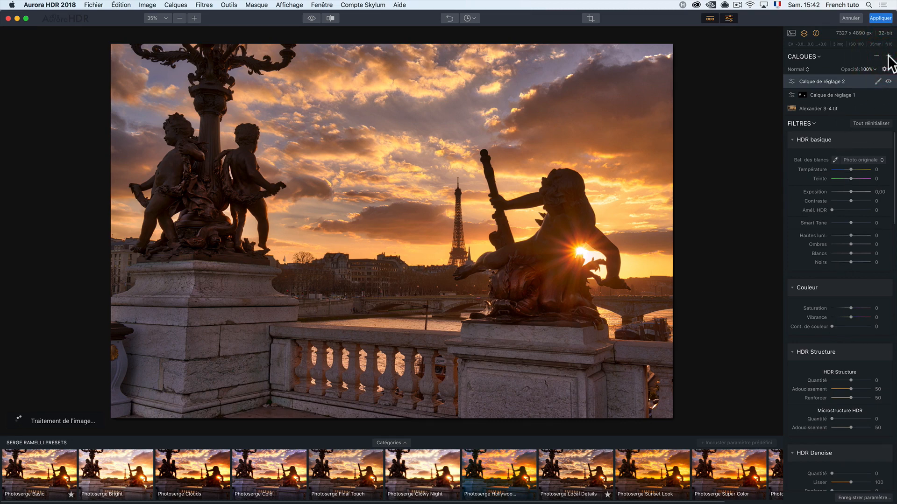
left_click(889, 56)
left_click(794, 66)
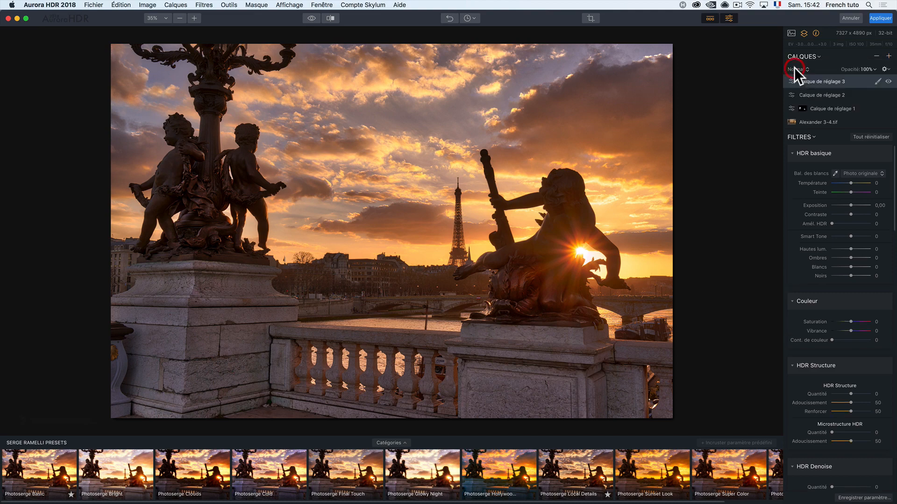
Step: Set the Quantité of the Éclat de l'image filter to 46 on the top adjustment layer
scroll(840, 300, "down", 5)
scroll(840, 299, "down", 4)
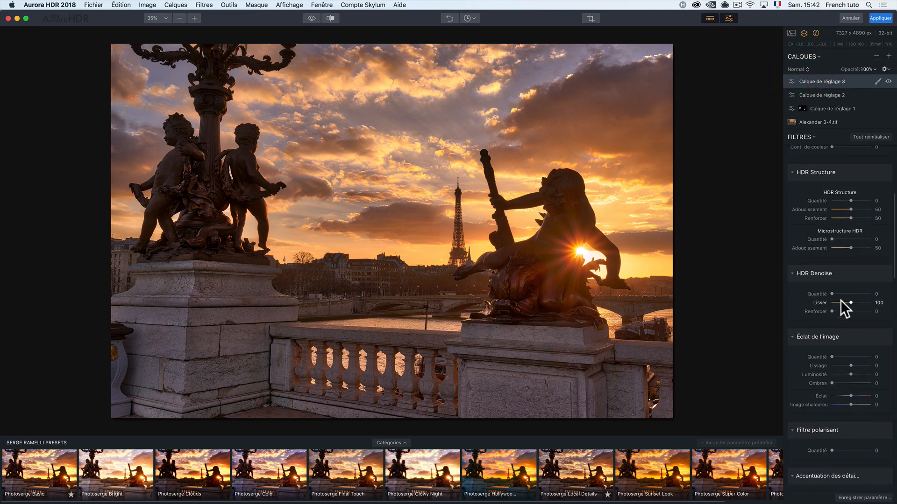
scroll(840, 299, "down", 1)
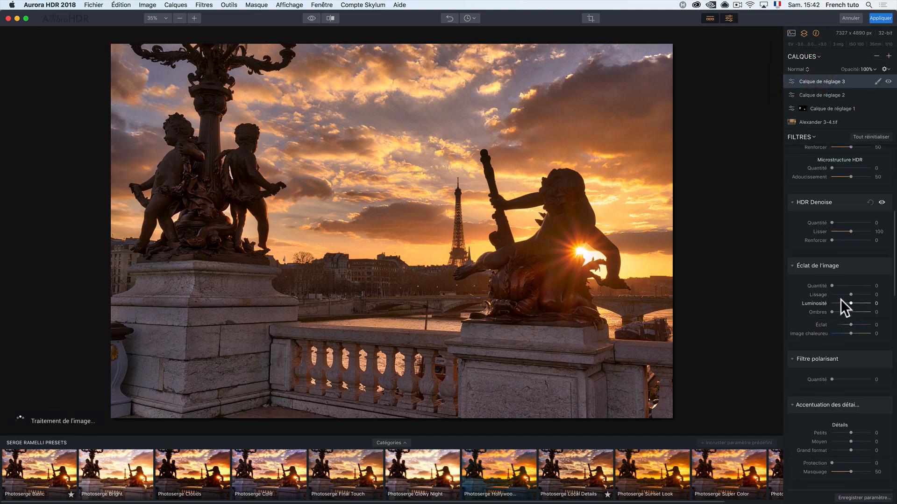
left_click(843, 281)
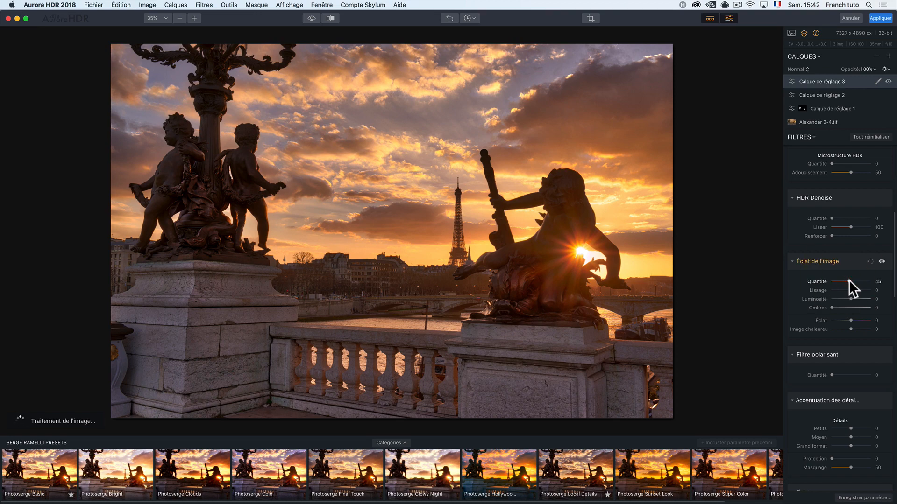
left_click_drag(848, 281, 848, 280)
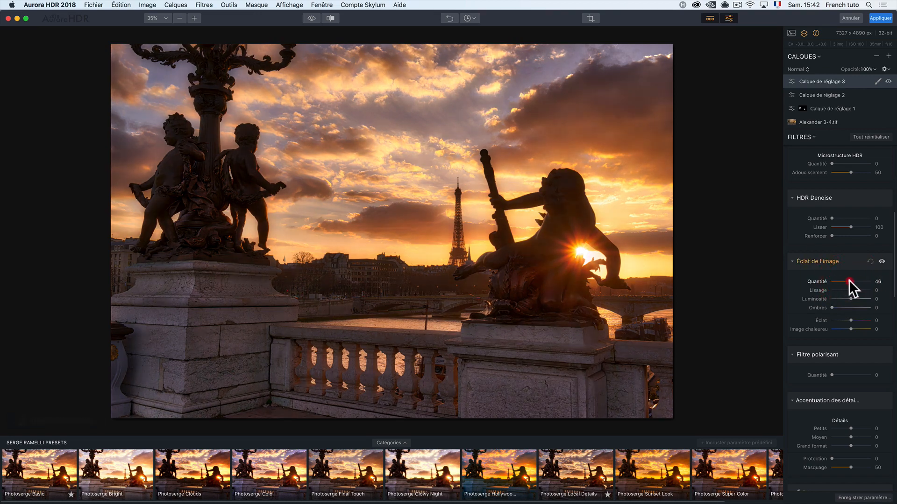
left_click_drag(852, 279, 848, 279)
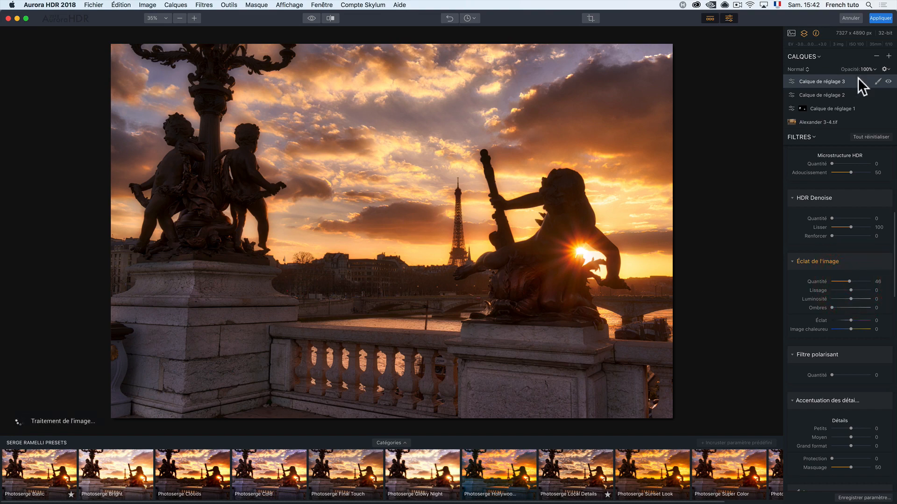
Step: Brush a mask on the top adjustment layer over the sky and around the sun, and compare the photo with the original
left_click(877, 82)
left_click(855, 92)
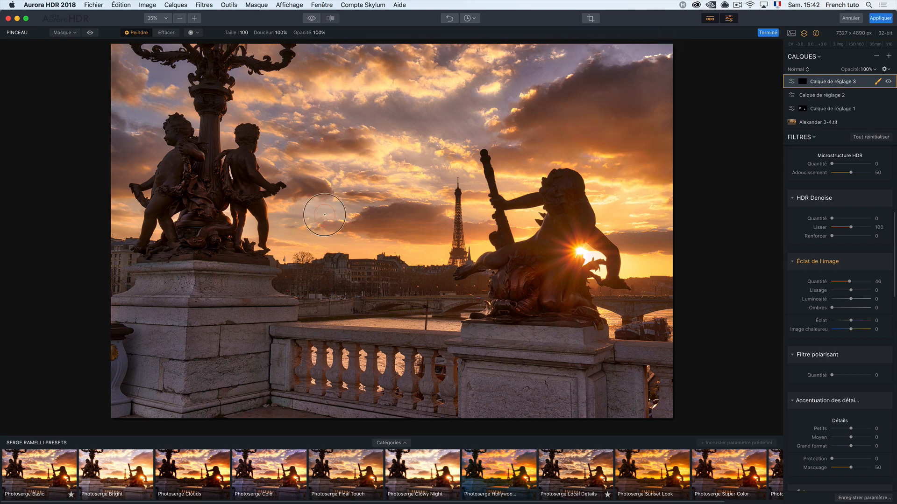
mouse_move(441, 119)
left_mouse_down()
mouse_move(502, 93)
mouse_move(499, 112)
mouse_move(467, 120)
mouse_move(428, 63)
mouse_move(622, 73)
mouse_move(587, 267)
mouse_move(581, 243)
mouse_move(597, 245)
mouse_move(575, 280)
mouse_move(558, 253)
mouse_move(580, 264)
mouse_move(733, 260)
left_mouse_up()
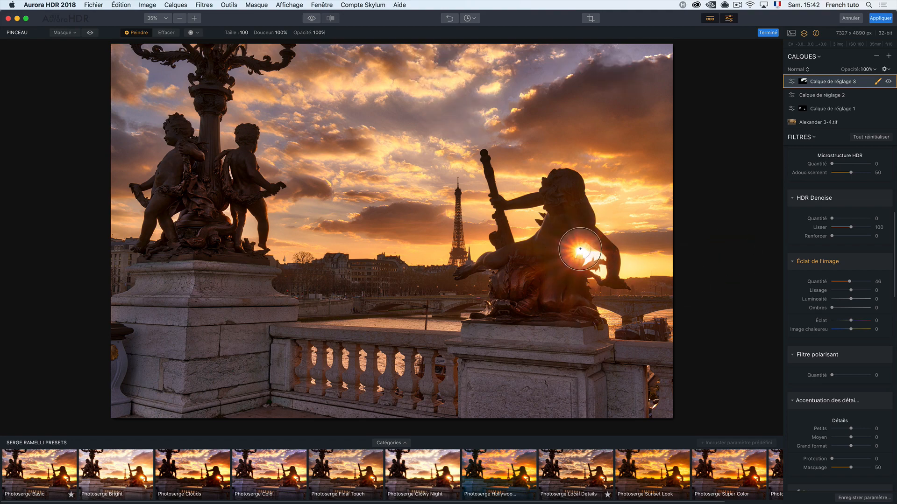
mouse_move(580, 250)
left_mouse_down()
mouse_move(574, 274)
mouse_move(739, 260)
left_mouse_up()
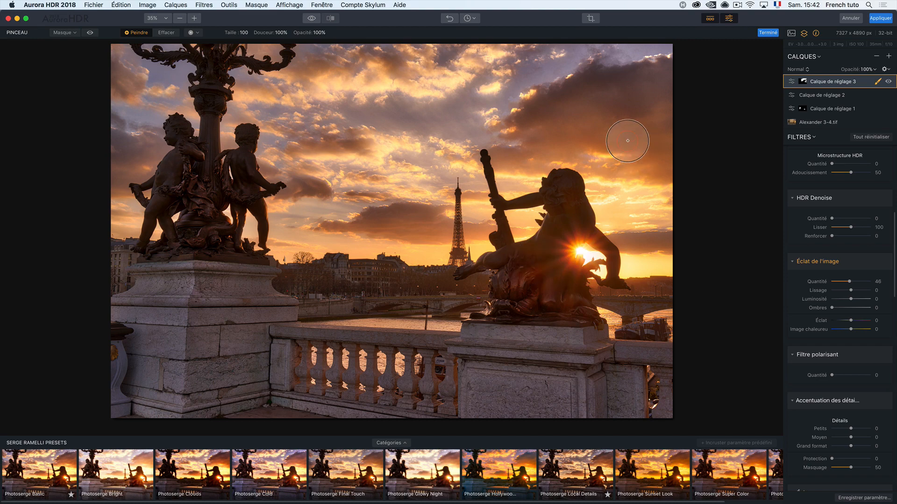
left_click(311, 18)
left_click(311, 18)
left_click(311, 18)
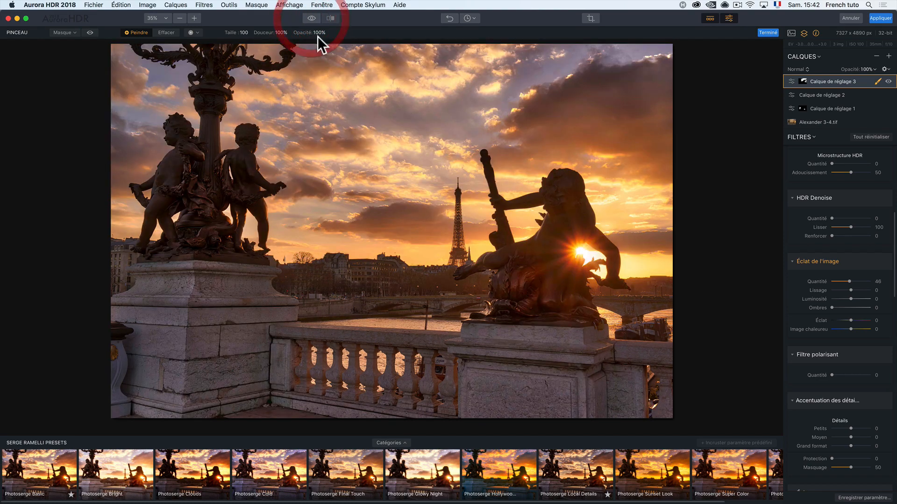
Step: Add a fourth adjustment layer on top and lower its Exposition to -0,53
scroll(838, 179, "up", 5)
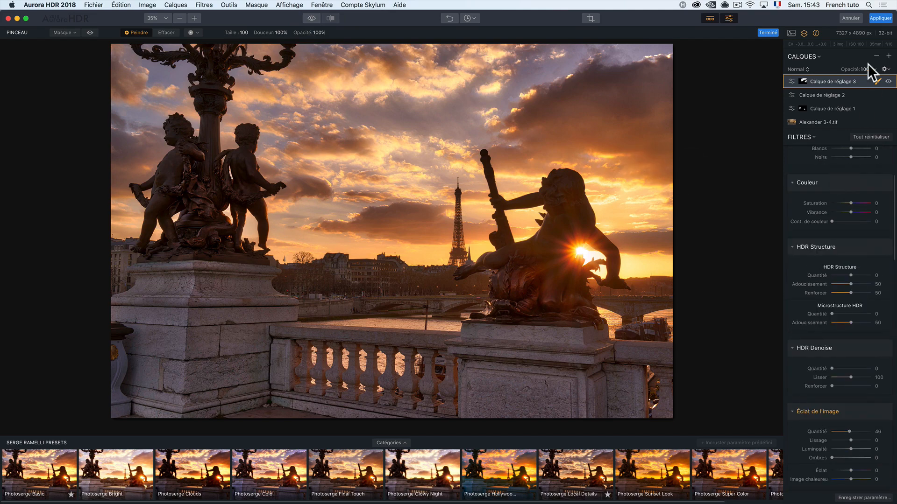
left_click(888, 56)
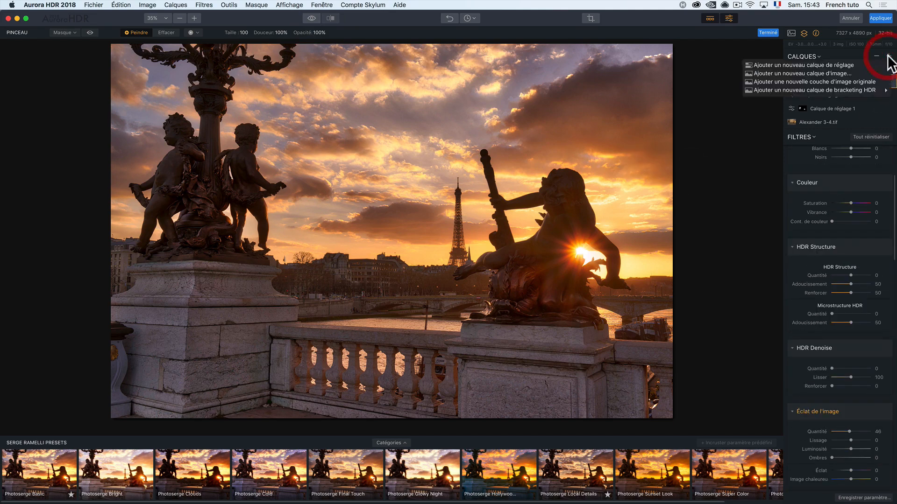
left_click(836, 64)
left_click_drag(852, 218, 846, 219)
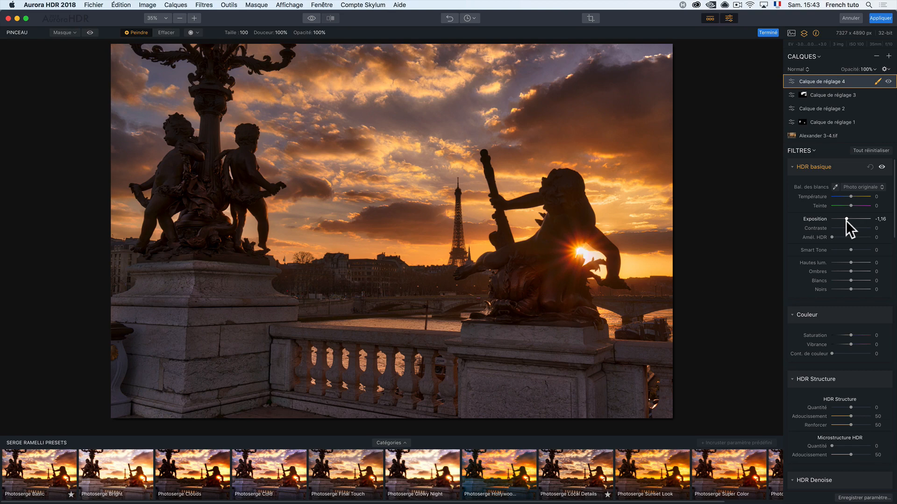
left_click_drag(846, 220, 848, 220)
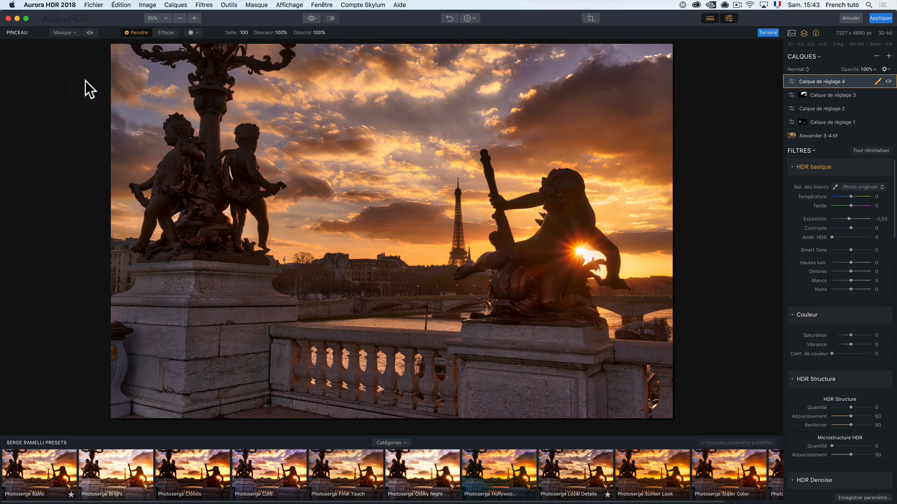
Step: Apply the edits to return the HDR image to Lightroom, and compare the source exposures with the finished photo
left_click(872, 19)
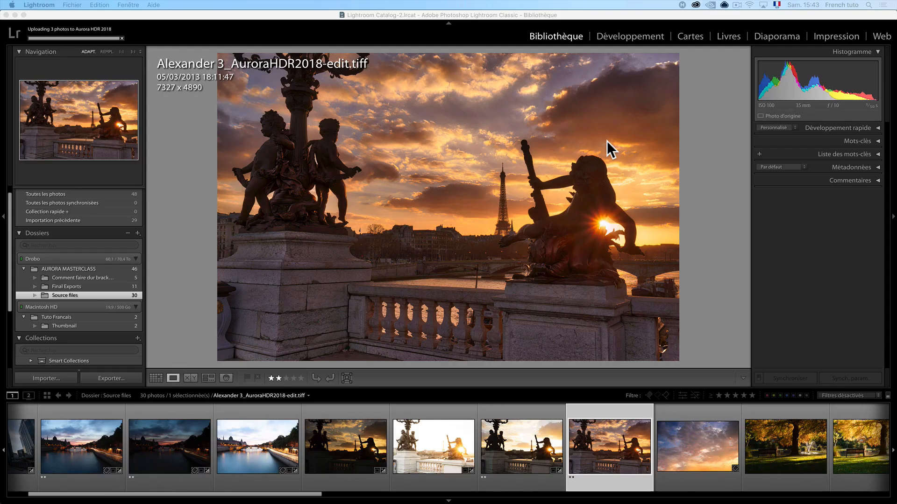
left_click(350, 431)
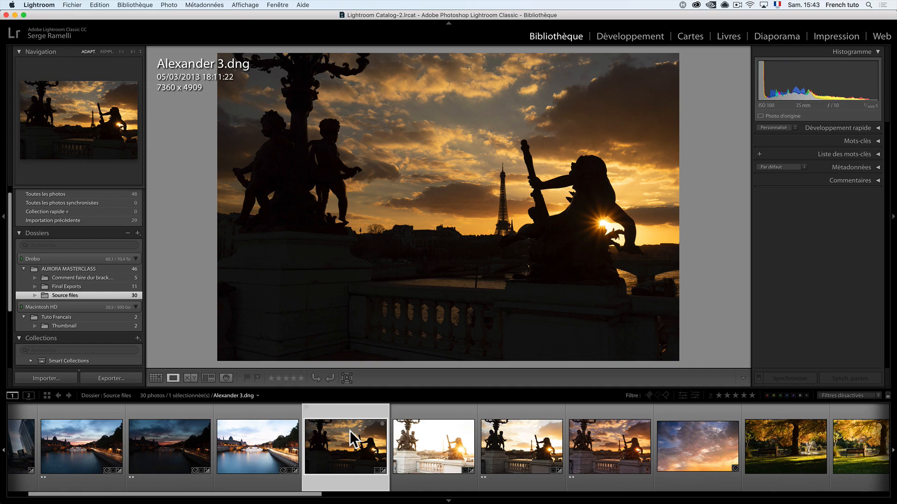
left_click(428, 433)
left_click(511, 436)
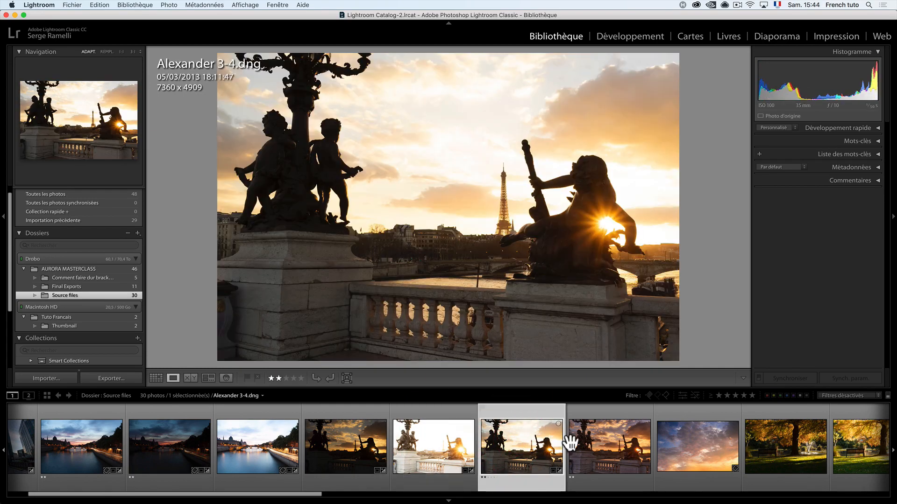
left_click(585, 441)
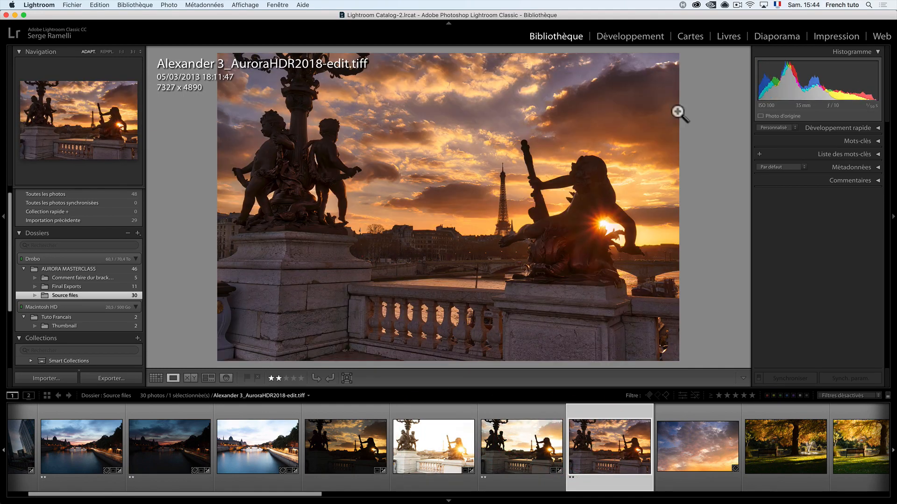
Step: Develop the HDR photo in Lightroom with Ombres +46, Contraste +47 and Exposition +0,25, hiding the presets sidebar for more space
left_click(638, 37)
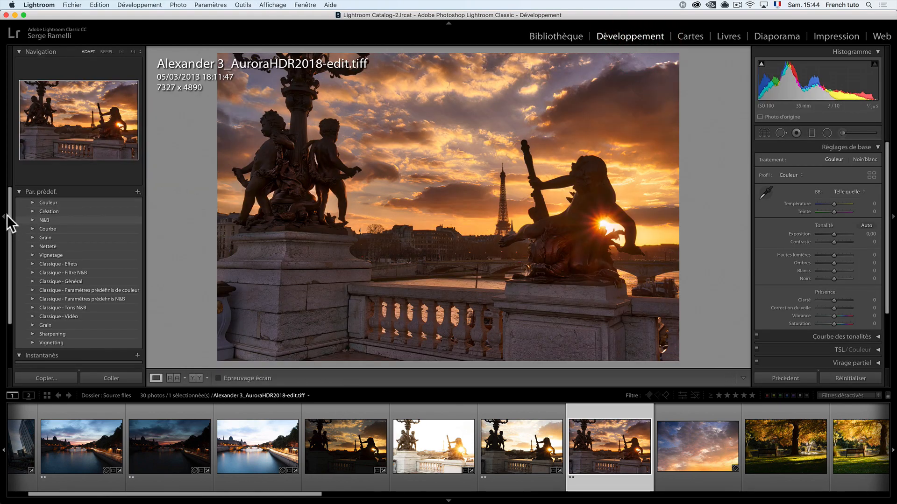
left_click(3, 216)
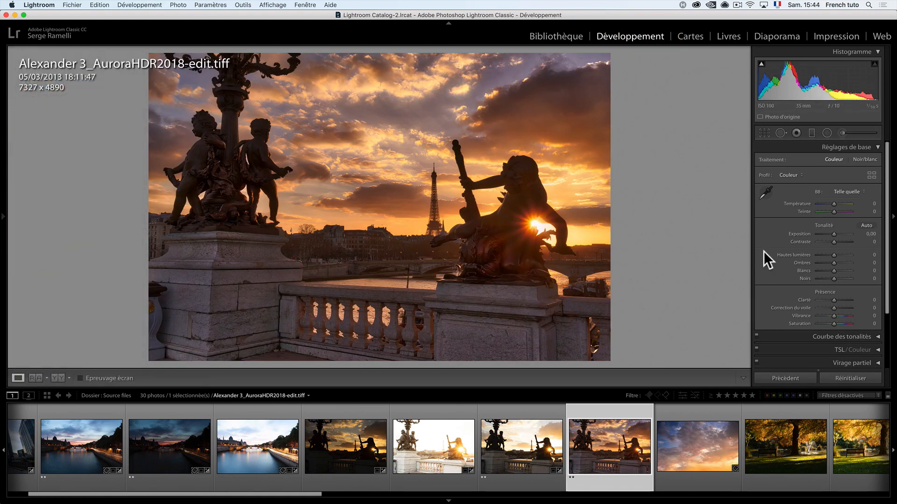
left_click(841, 263)
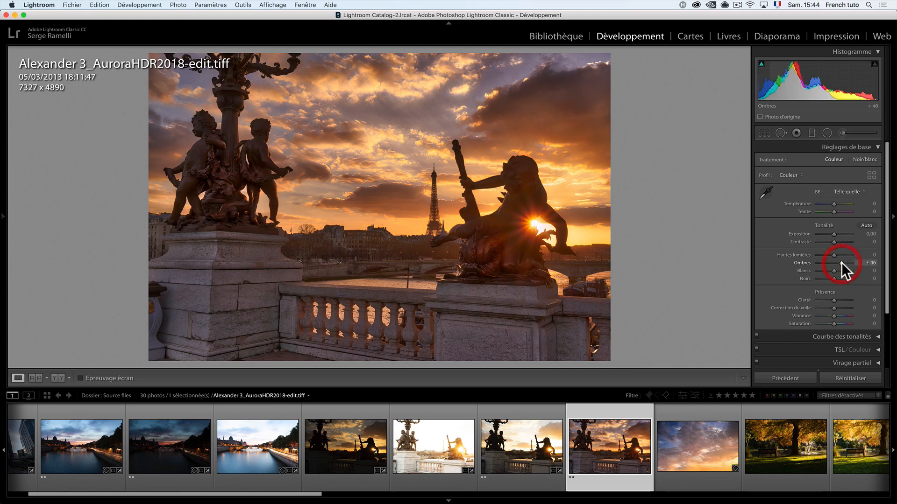
left_click(841, 242)
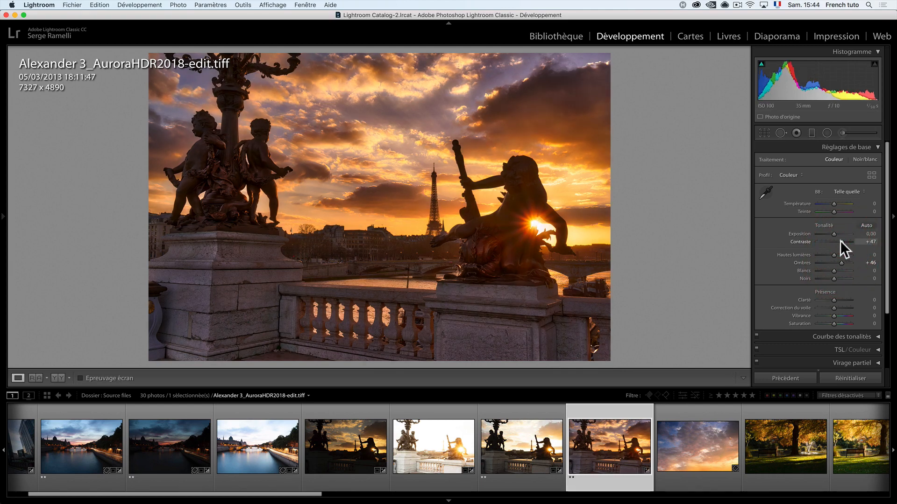
left_click_drag(835, 234, 835, 234)
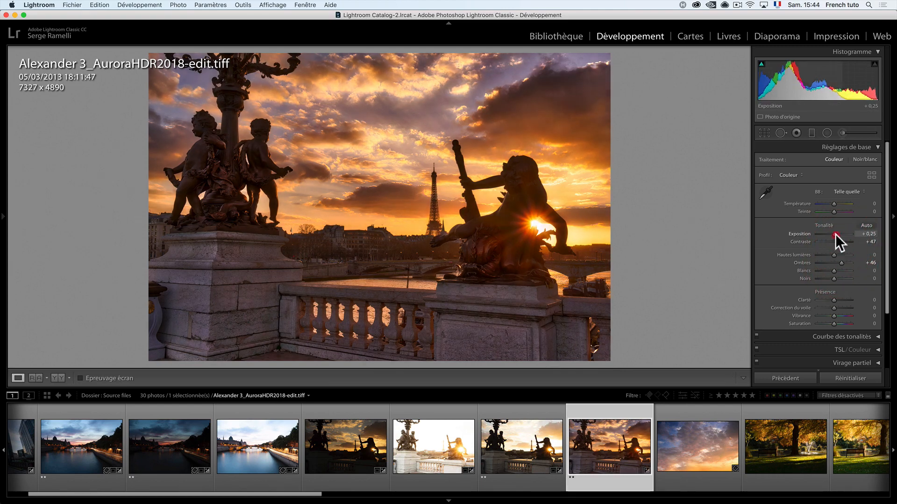
Step: Crop the photo to a 16 x 9 aspect of about 7238 x 4072 pixels, and review it full screen
left_click(767, 134)
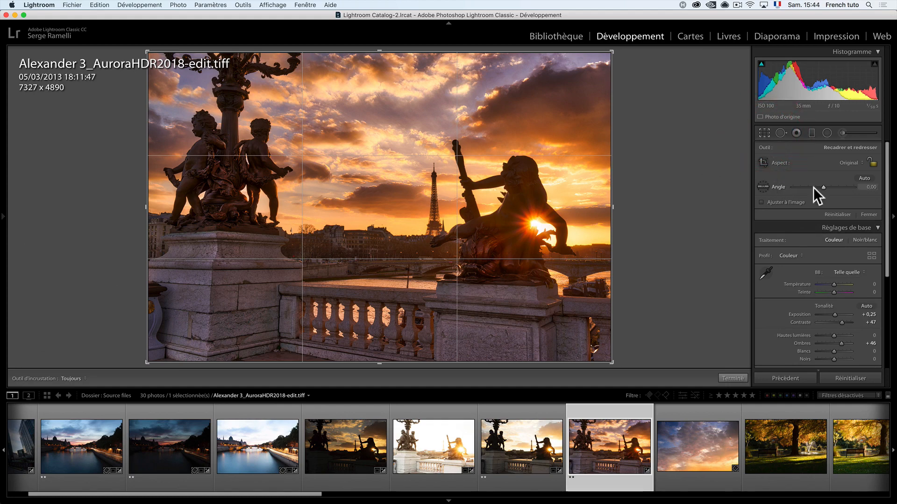
left_click(849, 162)
left_click(852, 218)
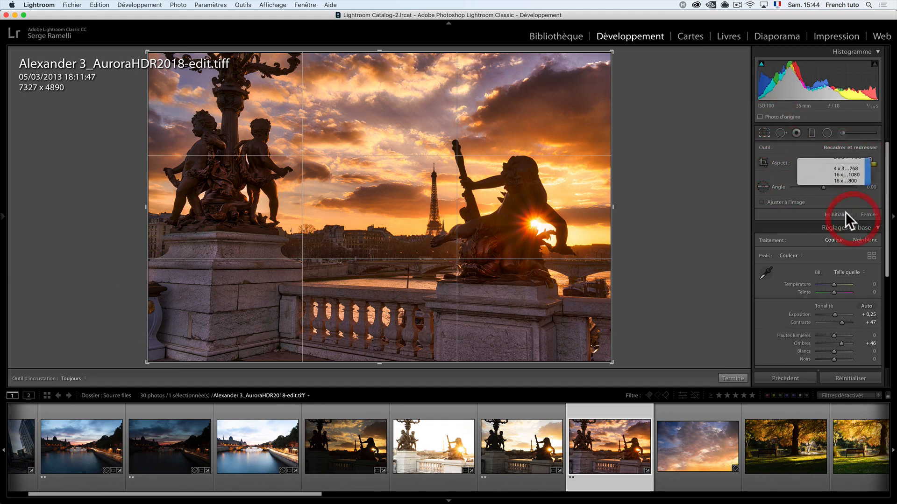
left_click_drag(400, 136, 401, 134)
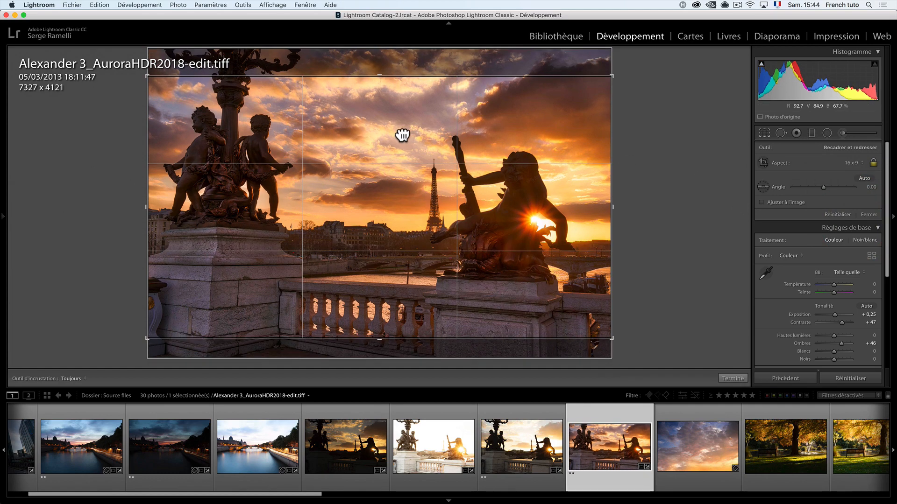
left_click_drag(147, 341, 154, 340)
key("Return")
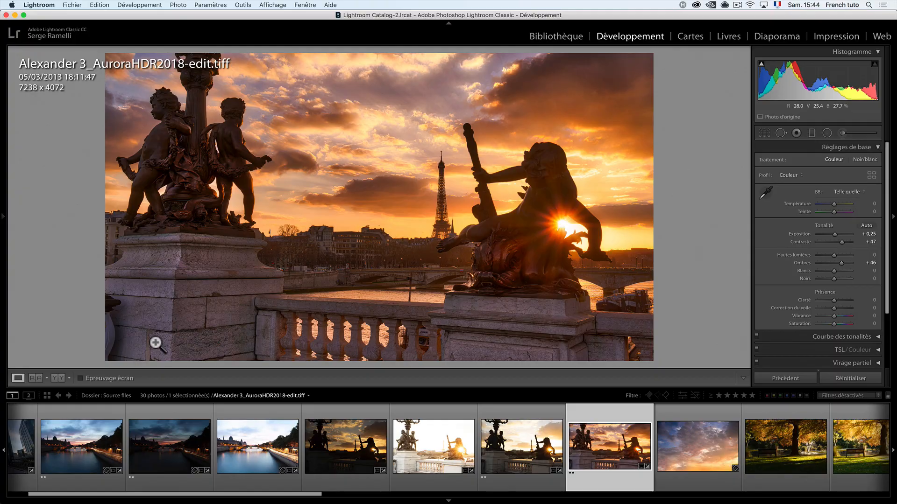
key("f")
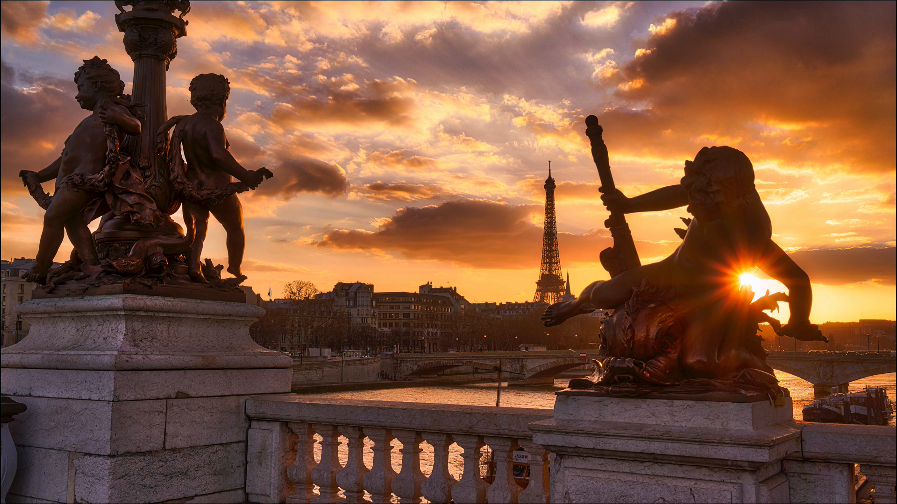
key("f")
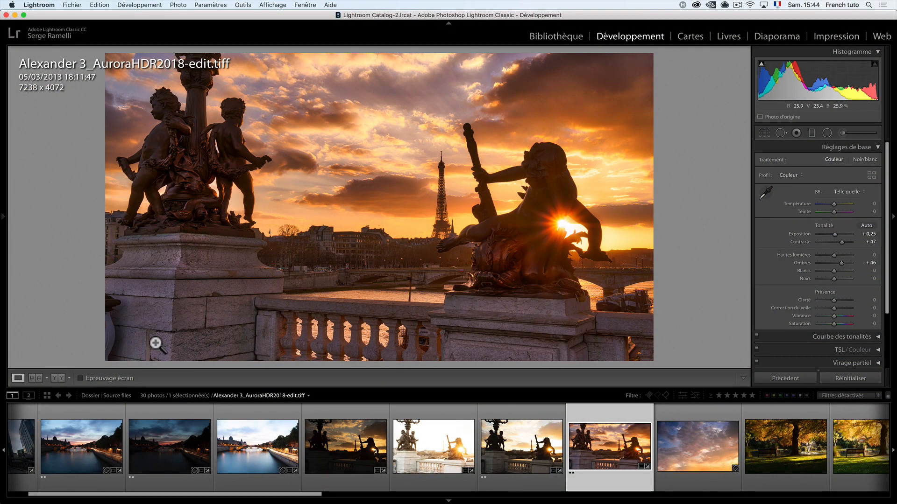
Step: Launch Photoshop CC 2018 and open the raw photo Gorde by night.arw from the AURORA MASTERCLASS folder
key("super+space")
type("pho")
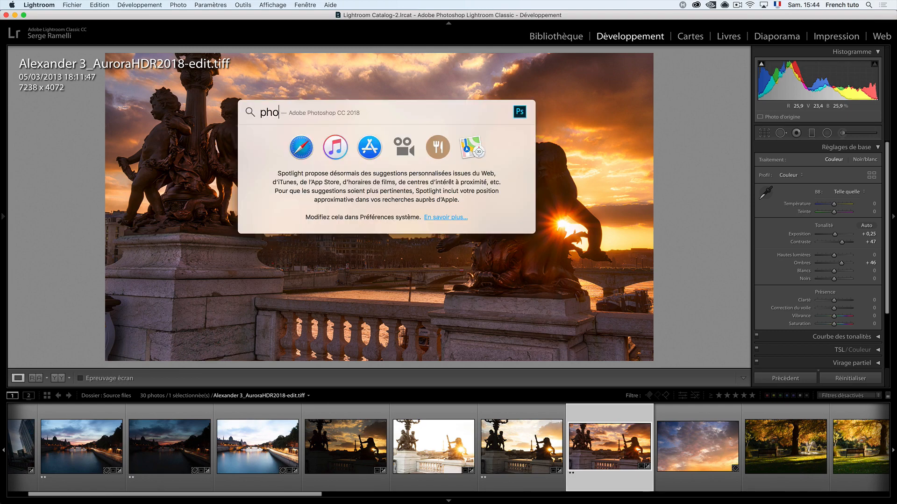
key("Return")
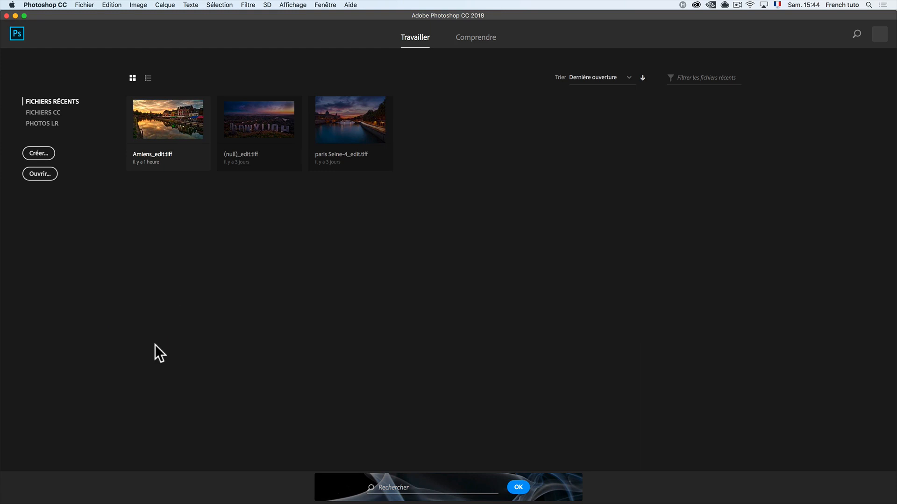
left_click(49, 177)
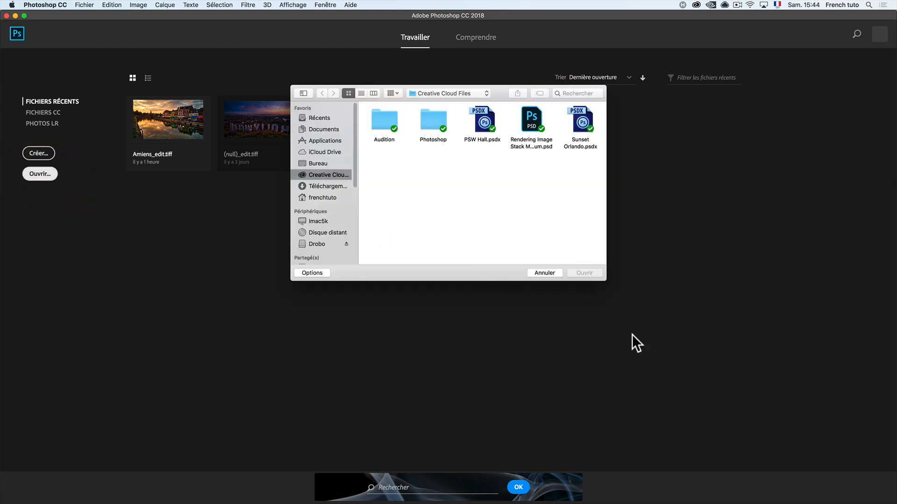
left_click(450, 94)
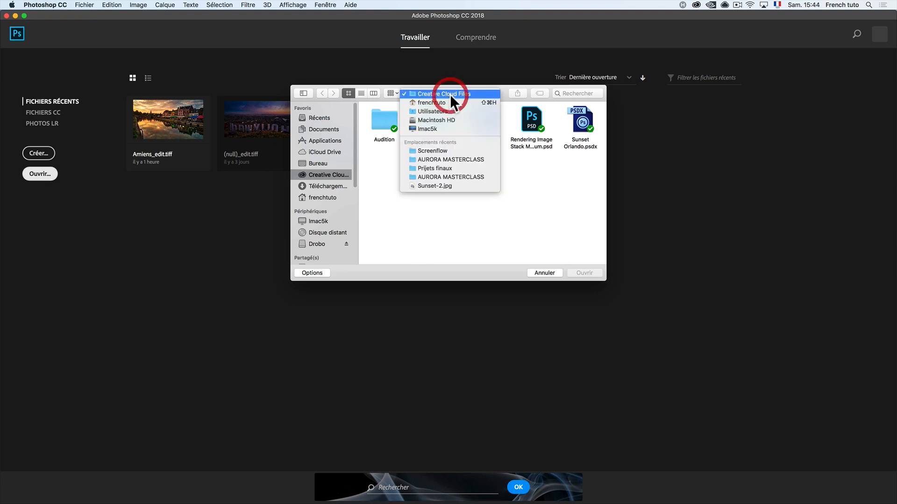
left_click(466, 158)
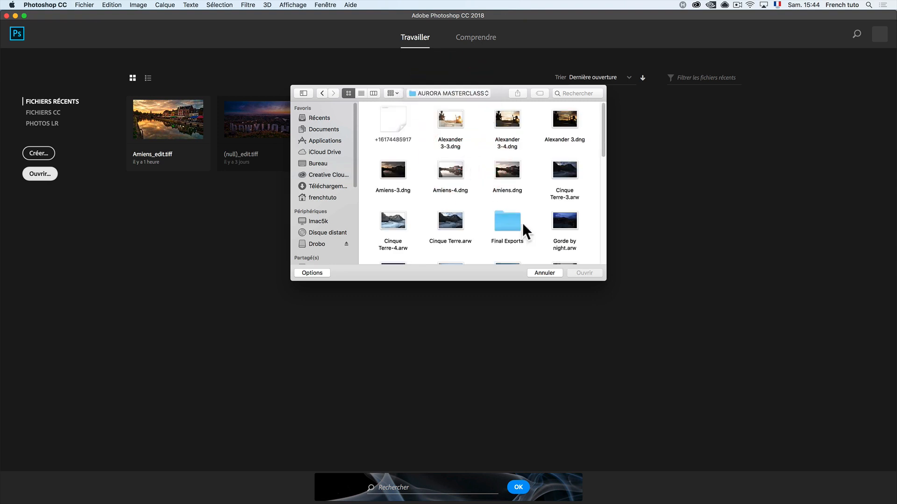
left_click_drag(609, 279, 690, 406)
left_click(655, 169)
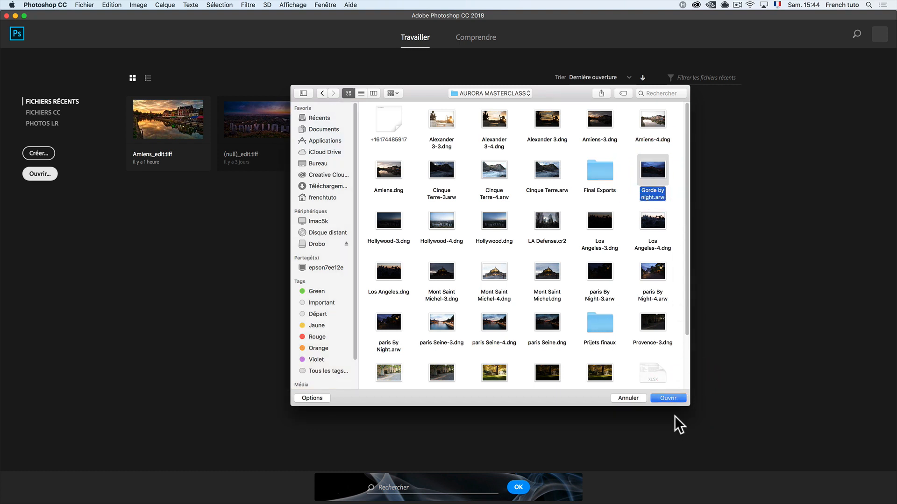
left_click(669, 399)
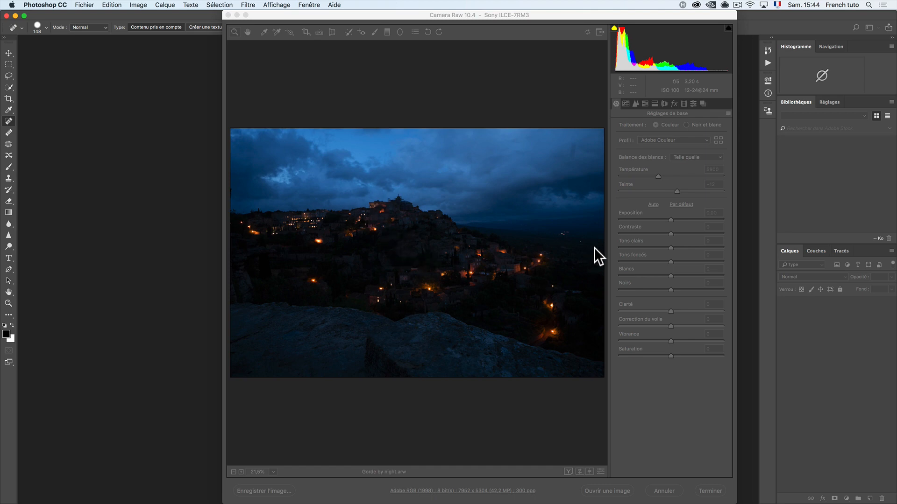
Step: Develop the raw photo with Température 6100, Teinte +23, Exposition +0,65, Tons clairs -28, Tons foncés +80, Blancs +37 and Noirs -11, and open the image
left_click(671, 411)
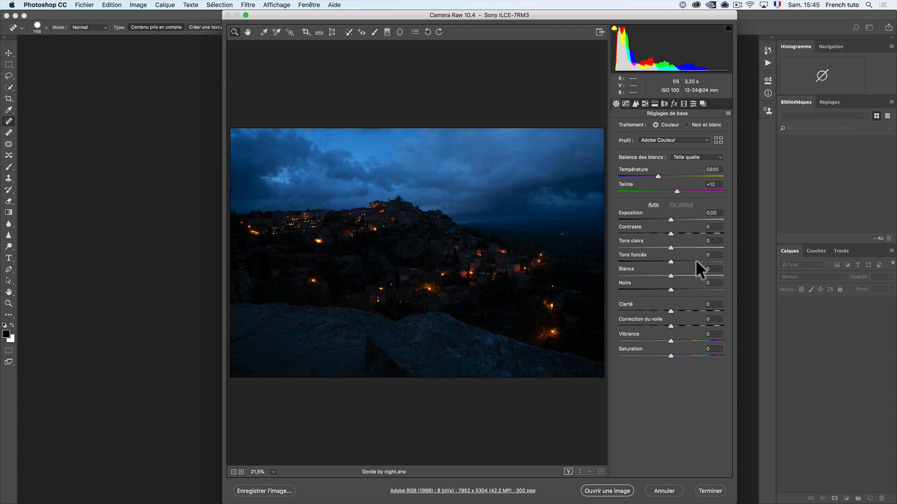
left_click(711, 257)
left_click_drag(671, 248, 663, 287)
left_click_drag(671, 216, 662, 176)
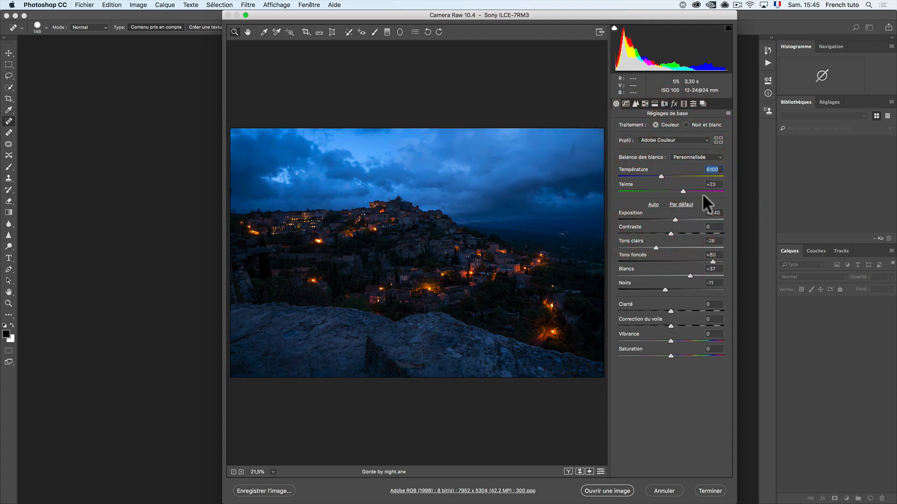
left_click_drag(675, 217, 678, 217)
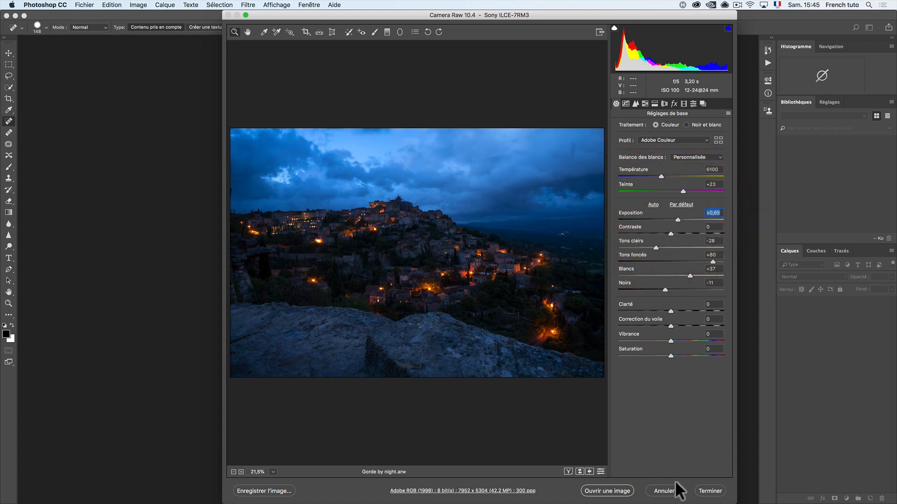
left_click(598, 491)
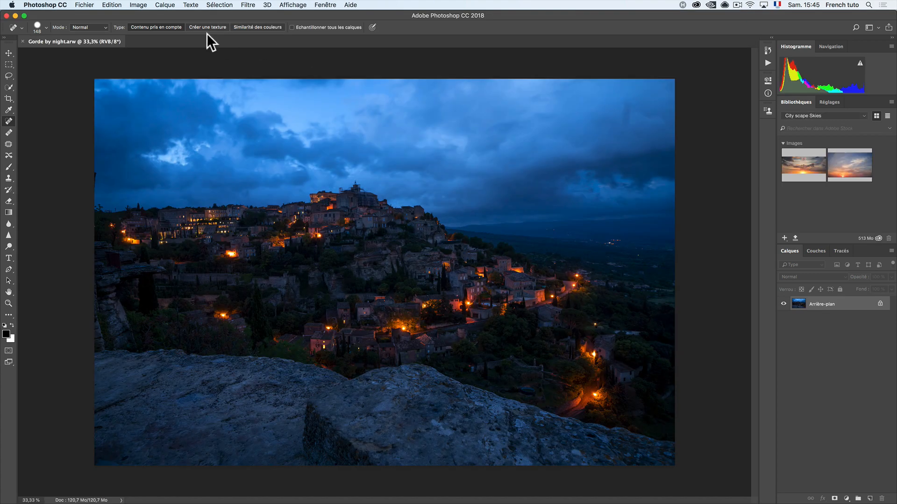
Step: Send the photo to the Aurora HDR 2018 filter, create the HDR with local tone mapping, and compare it with the original
left_click(248, 5)
mouse_move(295, 216)
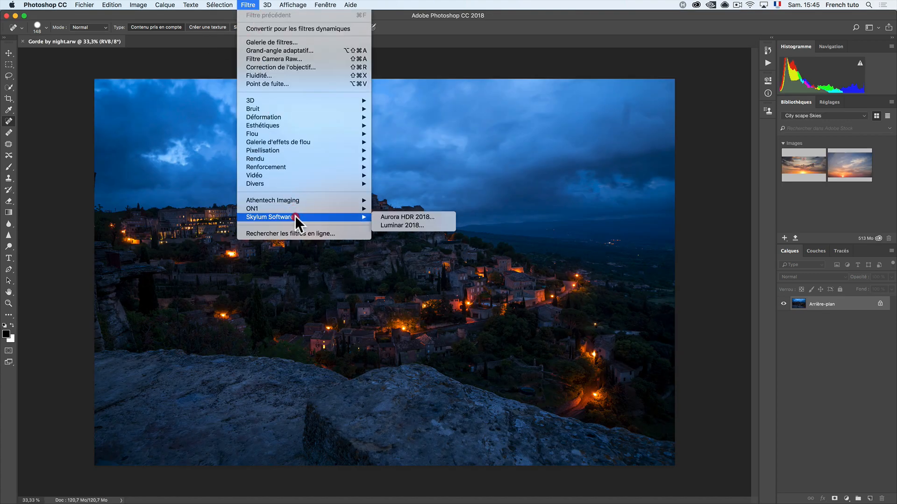
left_click(397, 217)
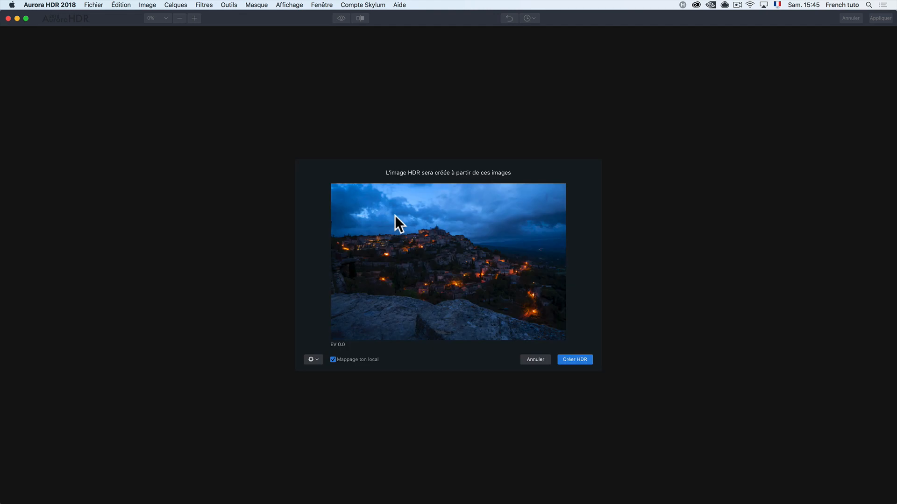
left_click(577, 362)
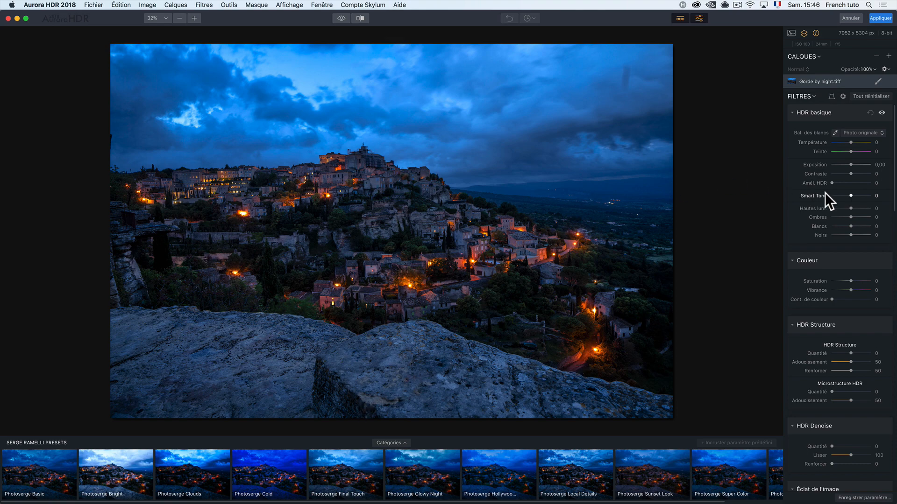
left_click(341, 18)
left_click(341, 20)
left_click(341, 20)
Step: Adjust the base layer's HDR basique filter to Smart Tone 40, Contraste 47, Température 16 and Teinte 10
left_click(862, 195)
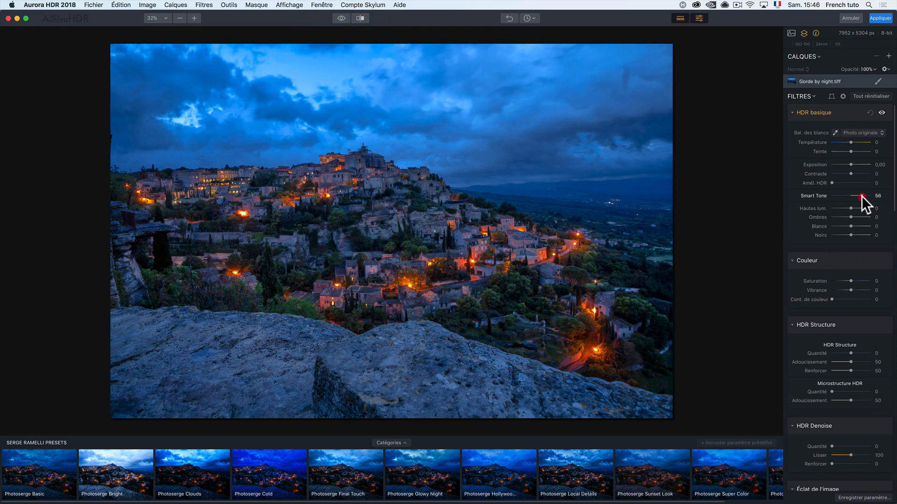
left_click(860, 174)
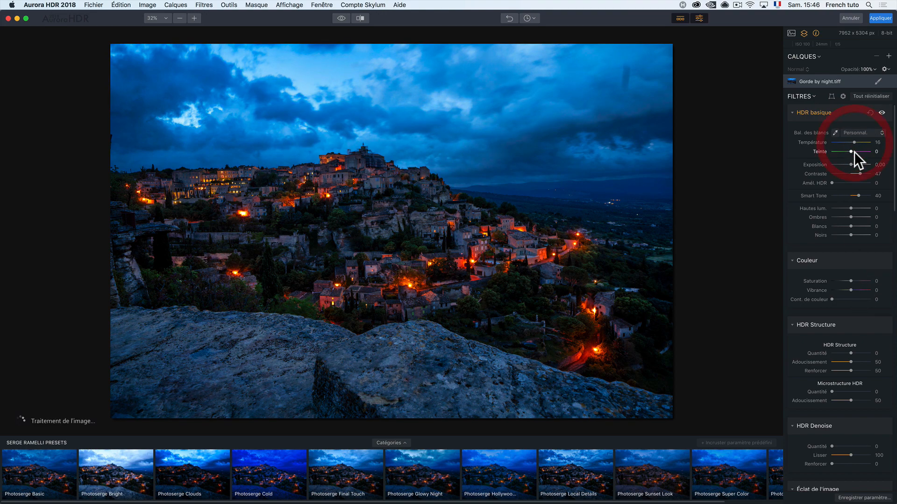
left_click_drag(852, 152, 853, 152)
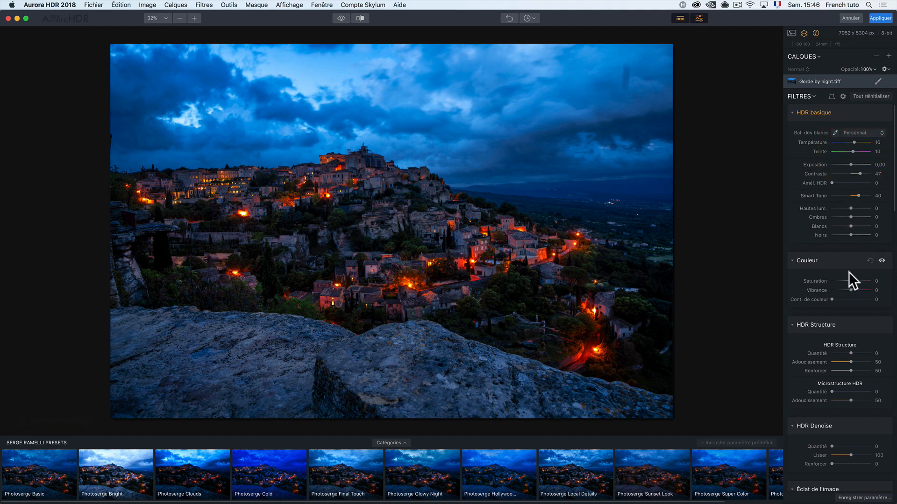
Step: Add an adjustment layer with the Photoserge Local Details preset and raise its Exposition to 0,77
left_click(889, 56)
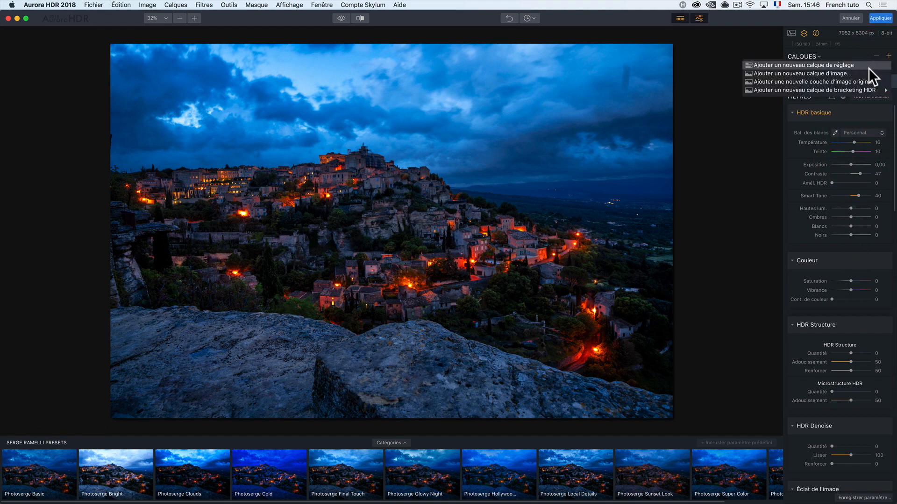
left_click(867, 70)
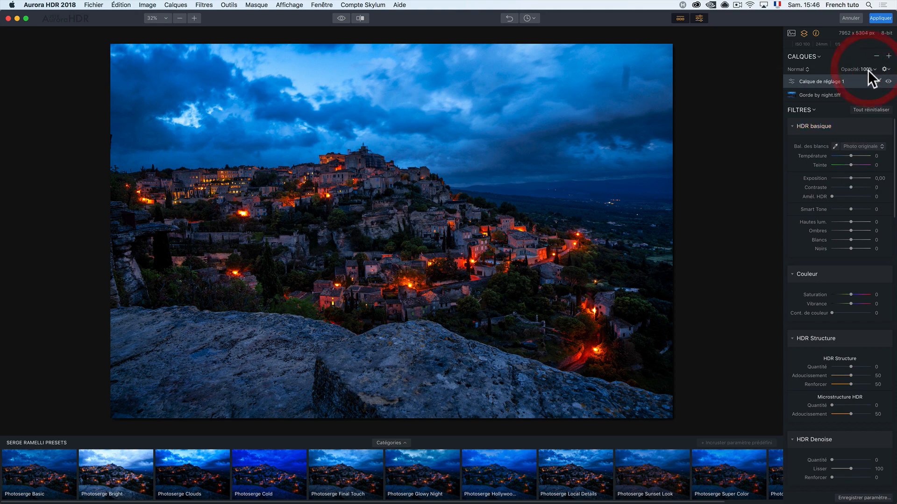
left_click(579, 472)
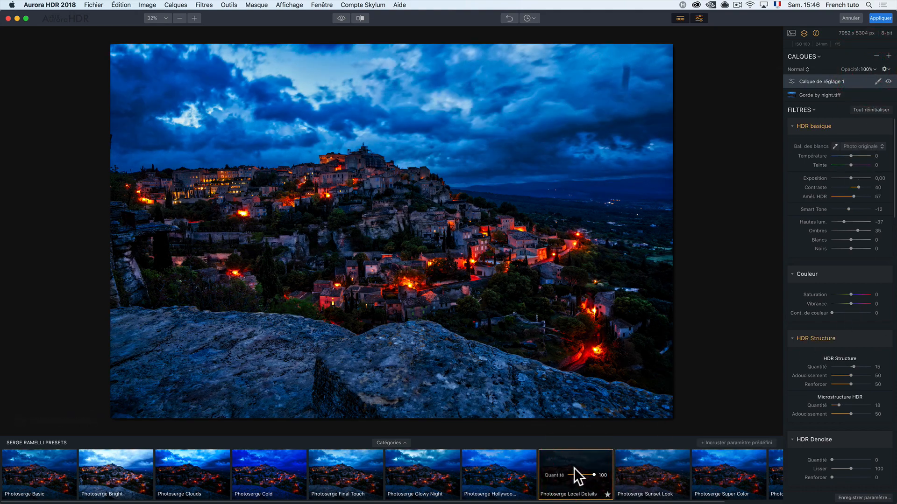
left_click_drag(850, 178, 853, 178)
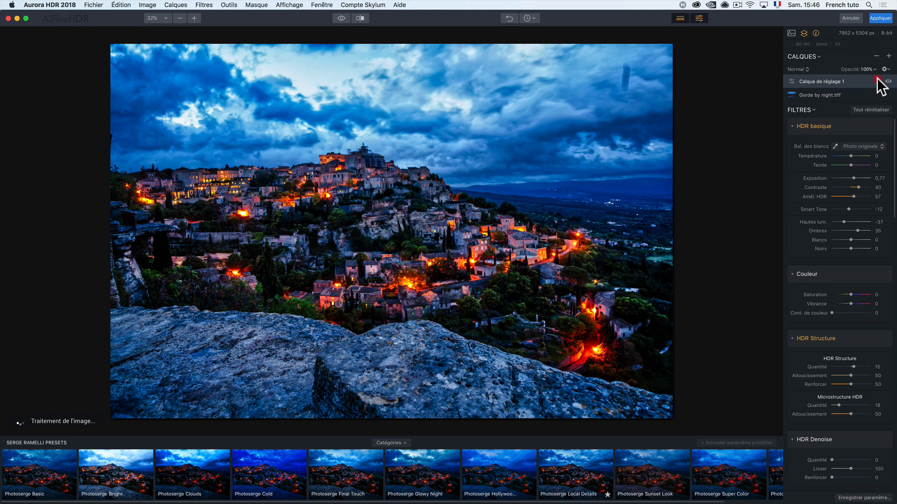
Step: Paint a mask on the Local Details adjustment layer over the hillside village with a brush at 59% opacity
left_click(877, 82)
left_click(838, 93)
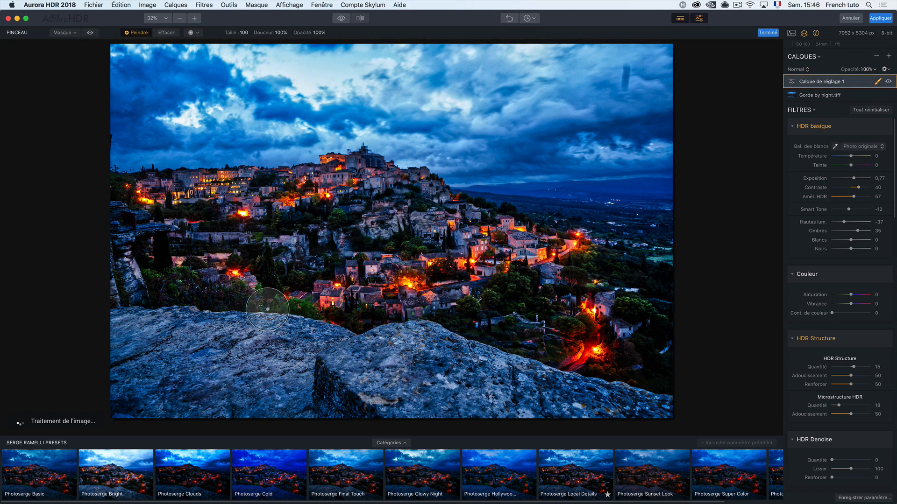
left_click(319, 34)
left_click_drag(322, 40, 304, 41)
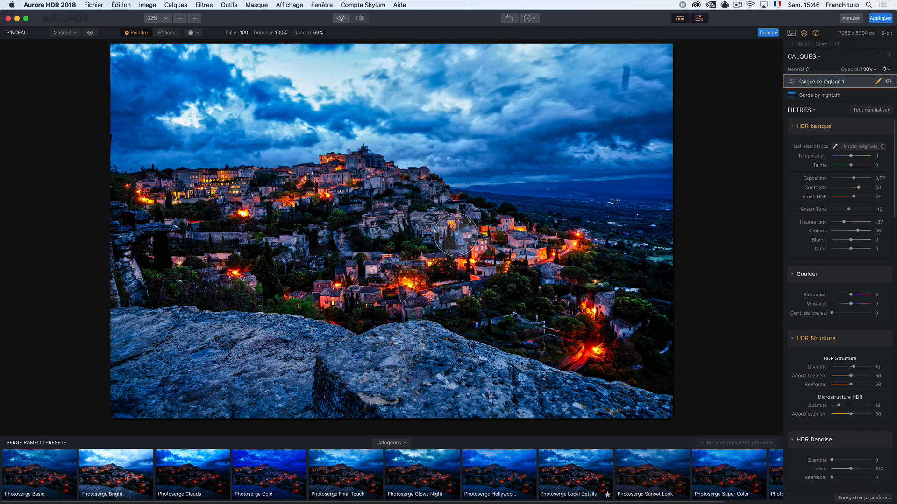
left_click(380, 241)
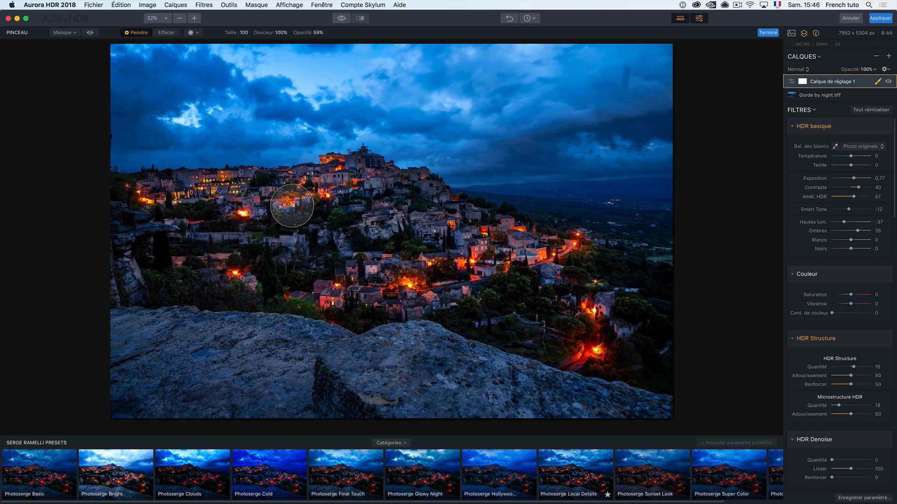
mouse_move(555, 273)
left_mouse_down()
mouse_move(469, 267)
mouse_move(479, 264)
mouse_move(468, 235)
left_mouse_up()
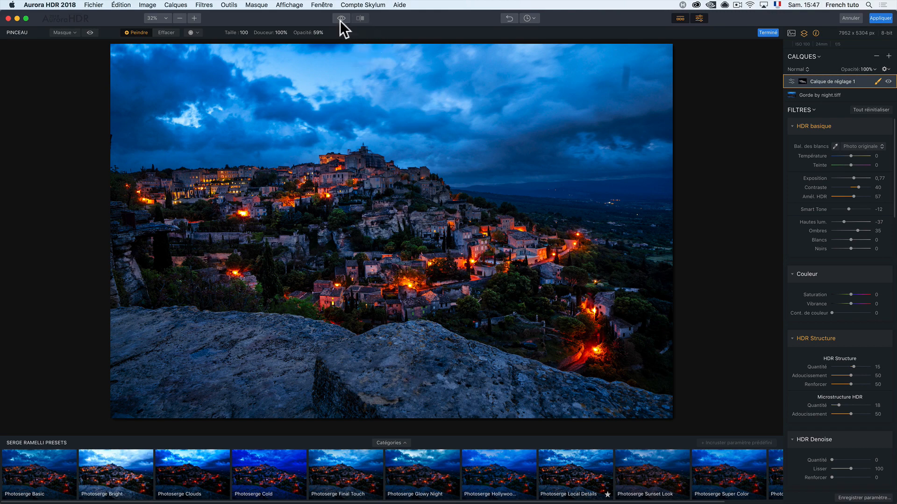
Step: Compare the edited village photo with its original version
left_click(340, 18)
left_click(340, 19)
left_click(341, 19)
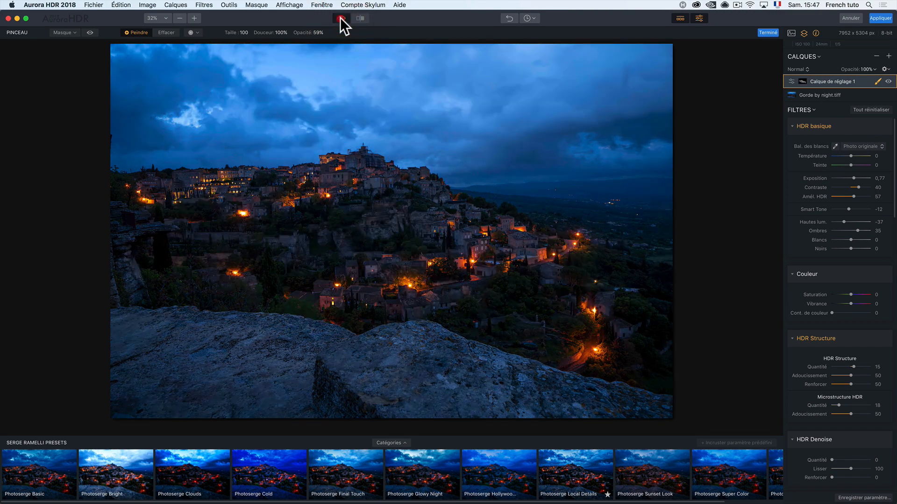
left_click(340, 19)
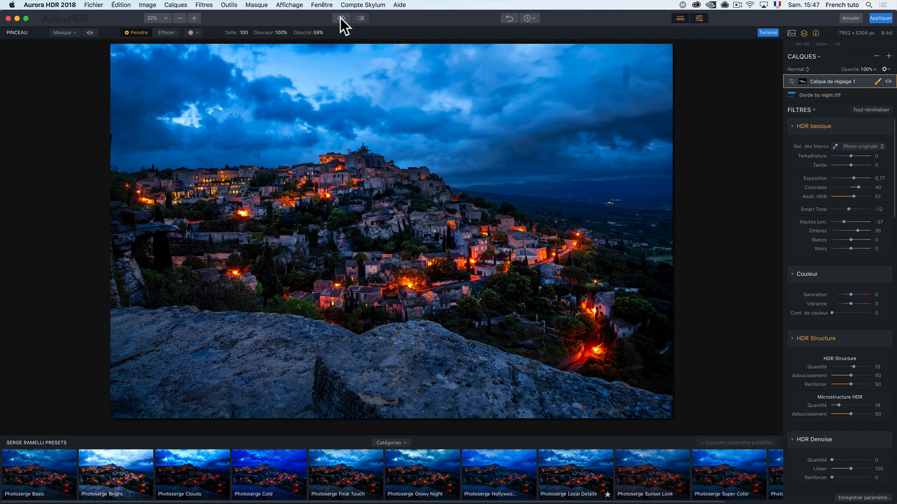
Step: Add a second adjustment layer with an Éclat de l'image Quantité of 36 and an Exposition of 0,47
left_click(889, 55)
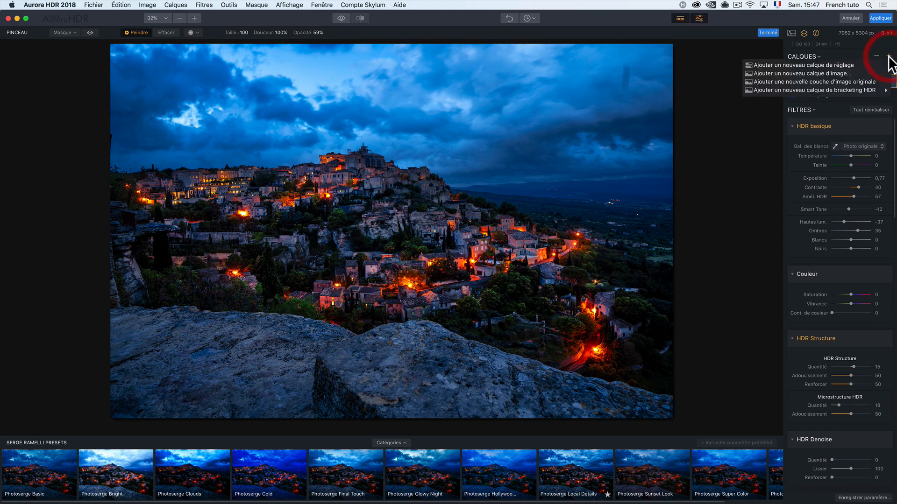
left_click(867, 63)
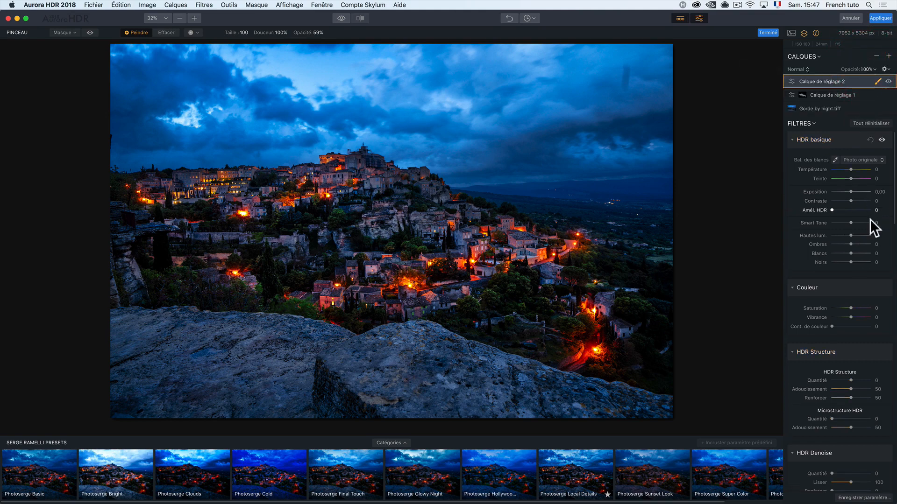
scroll(848, 378, "down", 3)
scroll(847, 376, "down", 3)
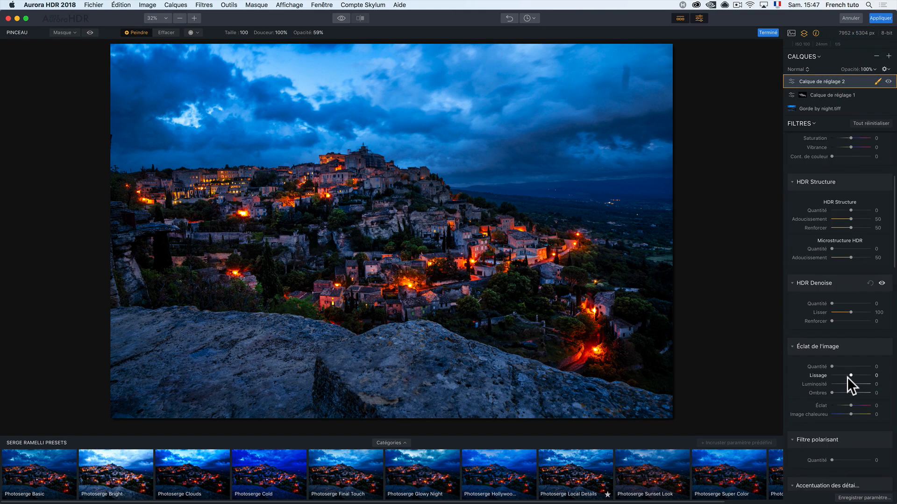
mouse_move(842, 367)
left_mouse_down()
mouse_move(860, 360)
mouse_move(845, 368)
left_mouse_up()
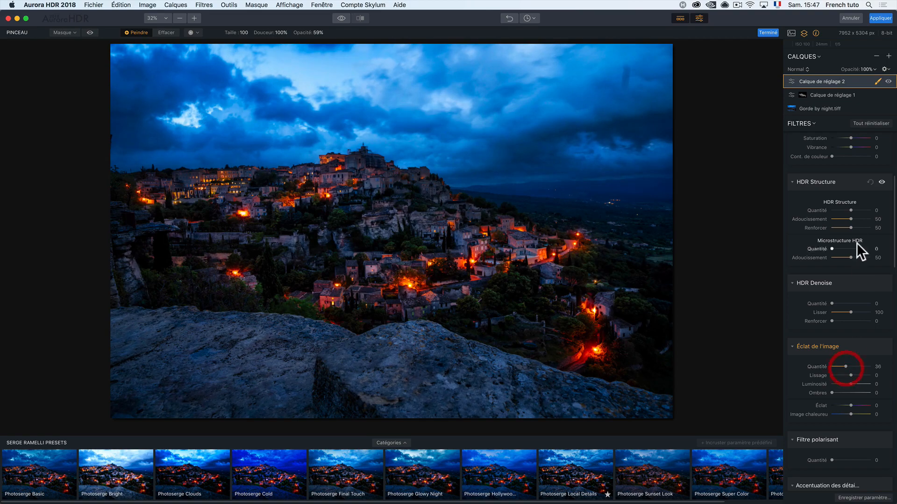
scroll(857, 245, "up", 5)
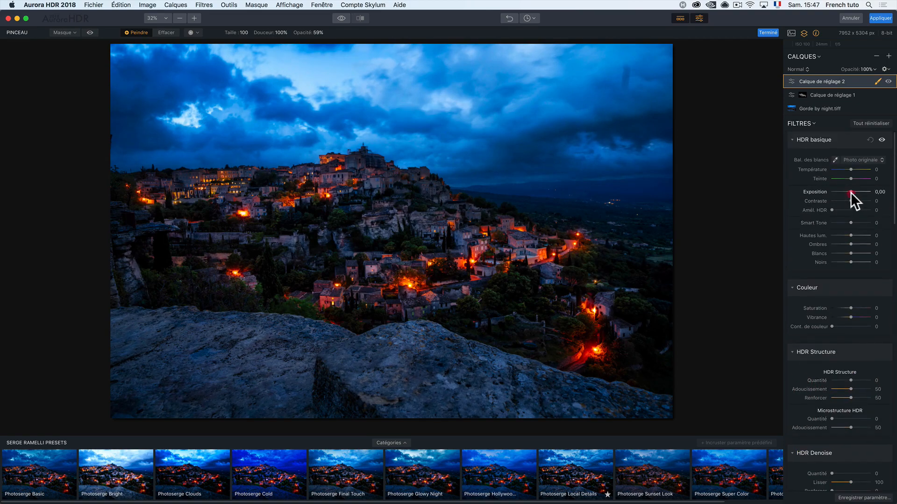
left_click_drag(850, 191, 852, 192)
Step: Paint a mask on the second adjustment layer over the cloudy sky with a size 245 brush at 59% opacity
left_click(877, 82)
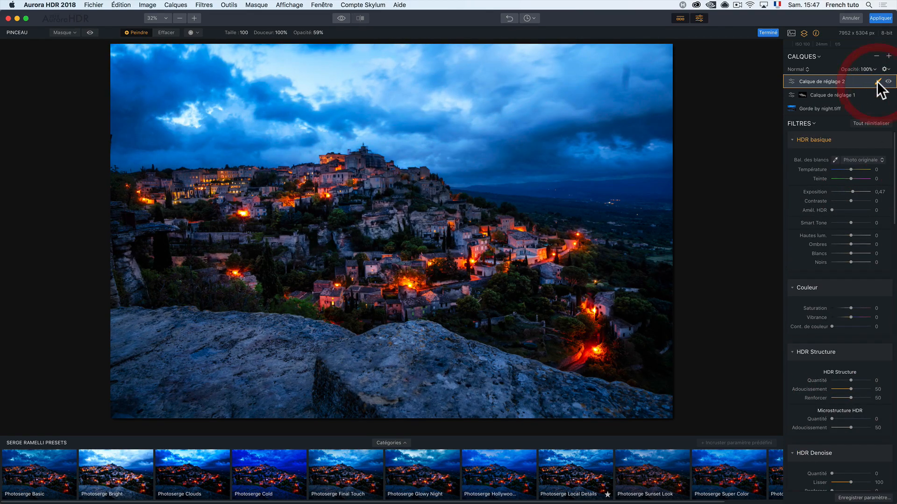
left_click(878, 83)
left_click(871, 90)
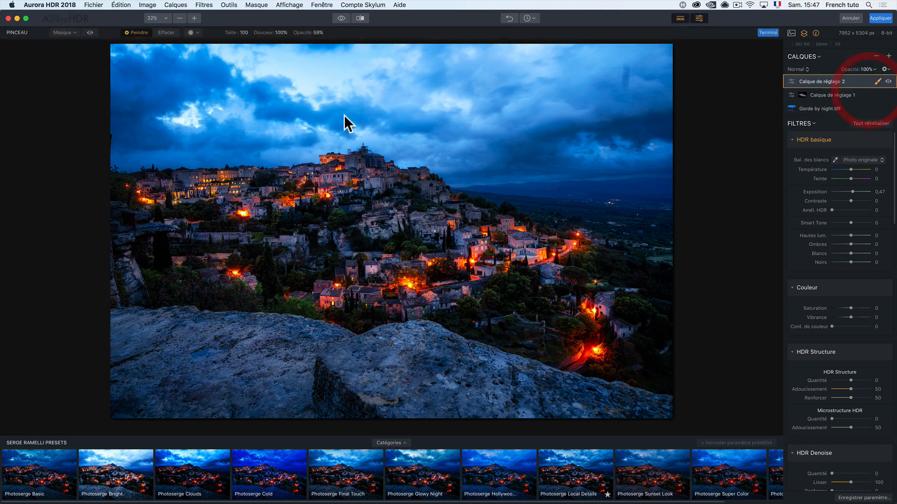
right_click(289, 153)
left_click_drag(335, 148, 345, 149)
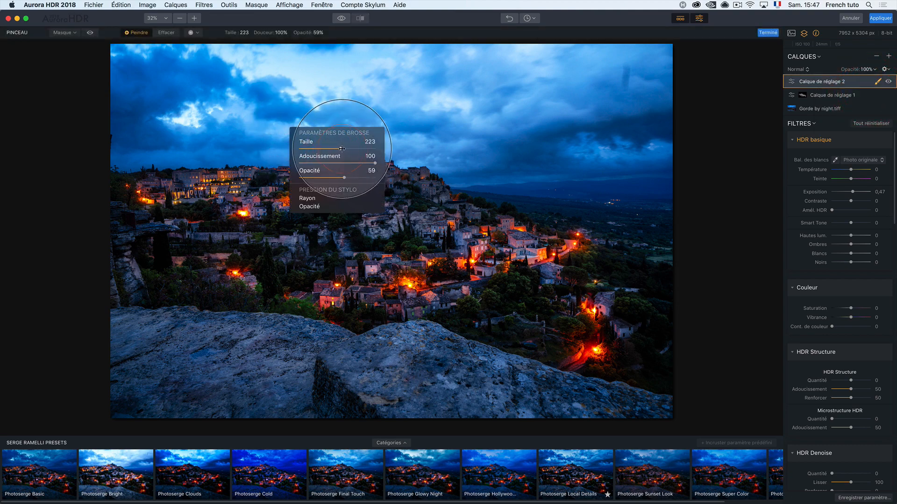
left_click(365, 107)
mouse_move(177, 135)
left_mouse_down()
mouse_move(282, 124)
mouse_move(199, 113)
mouse_move(325, 116)
mouse_move(129, 97)
left_mouse_up()
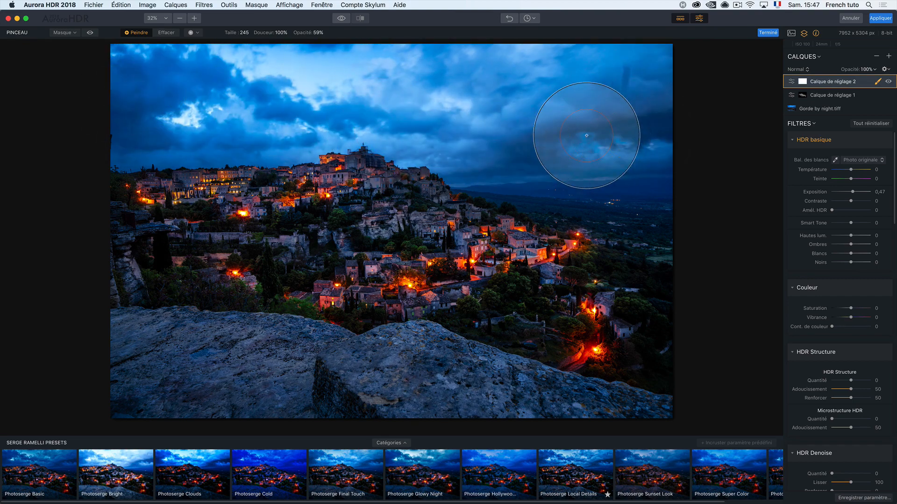
left_click_drag(555, 95, 169, 92)
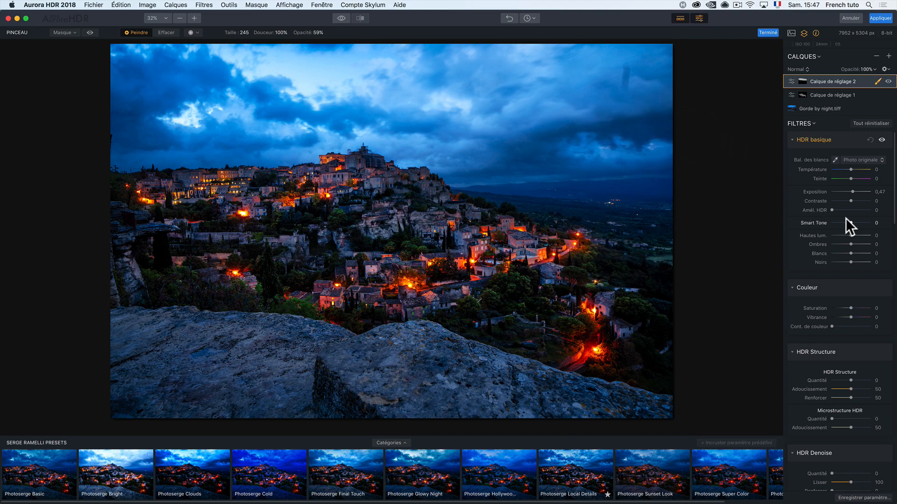
Step: Set the second adjustment layer's Exposition to -0,41 and apply the Aurora HDR edits to the Photoshop image
left_click_drag(851, 192, 849, 192)
left_click(881, 19)
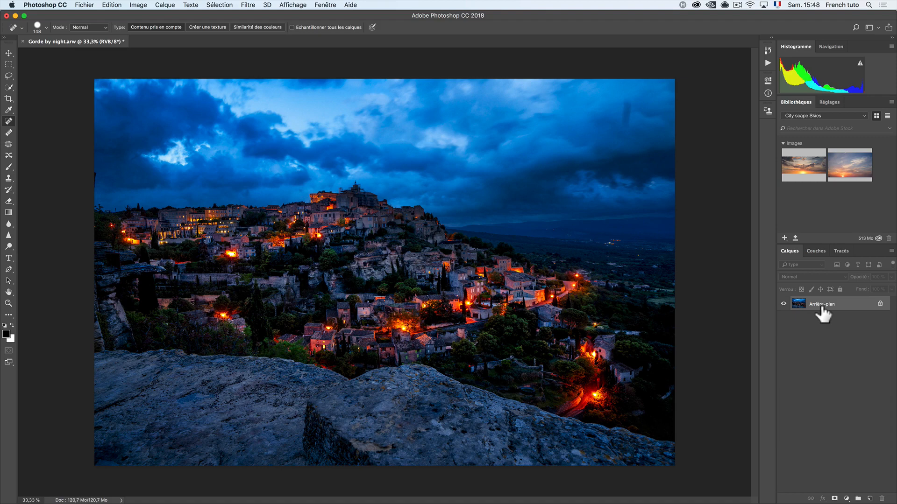
Step: Compare the processed village photo with its state before the Aurora HDR edits, ending on the processed version
key("super+z")
key("super+z")
key("super+z")
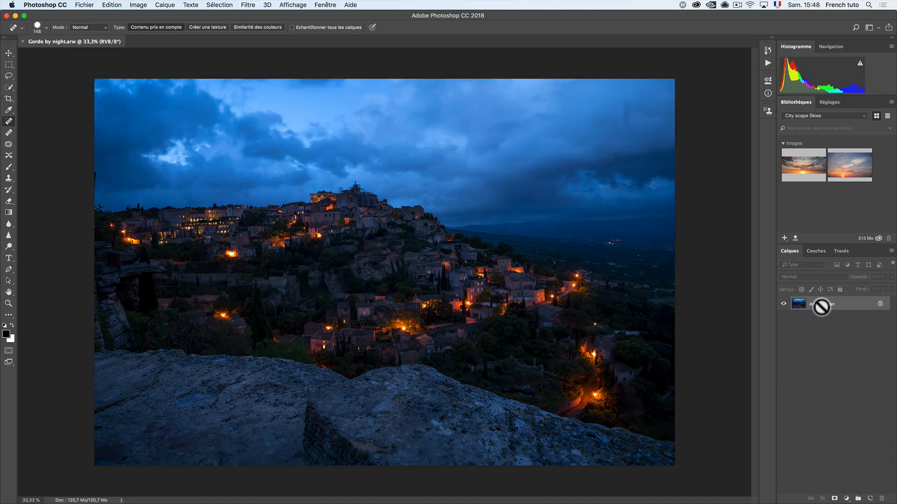
key("super+z")
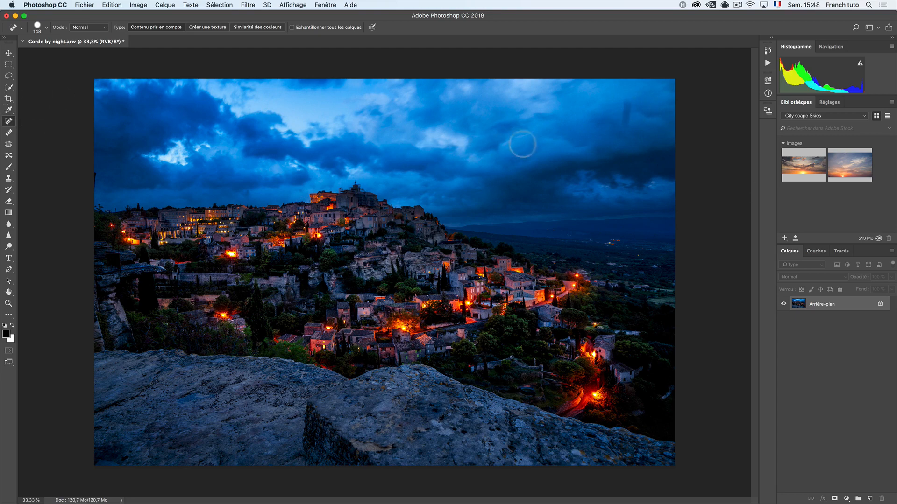
Step: Retouch the dark smudge in the upper sky and the spot near the sky's edge with the content-aware Spot Healing Brush
left_click_drag(625, 102, 627, 126)
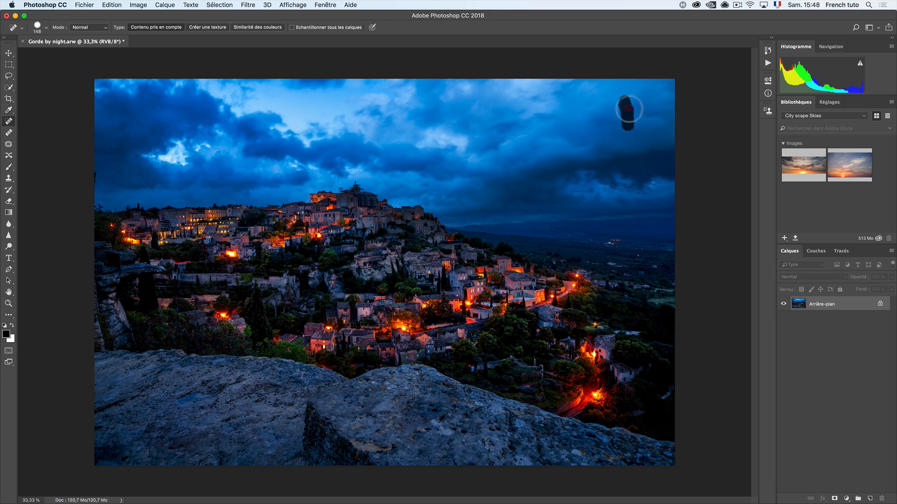
left_click_drag(650, 187, 673, 190)
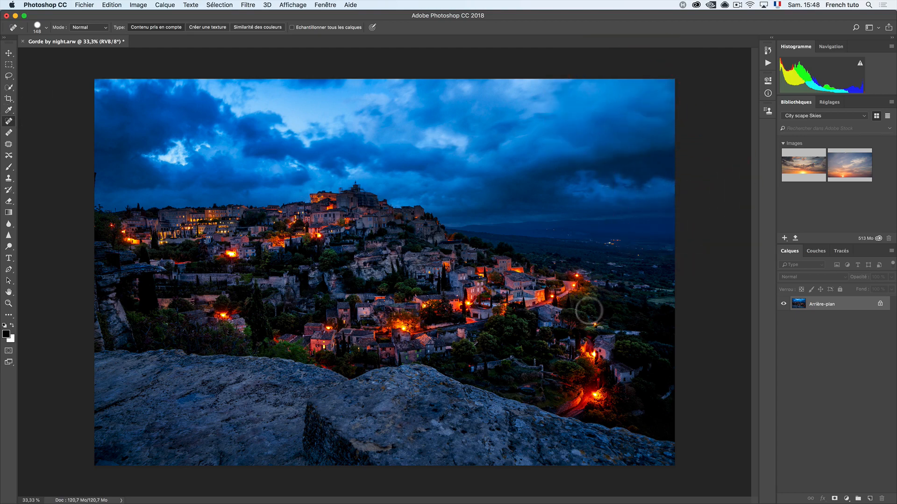